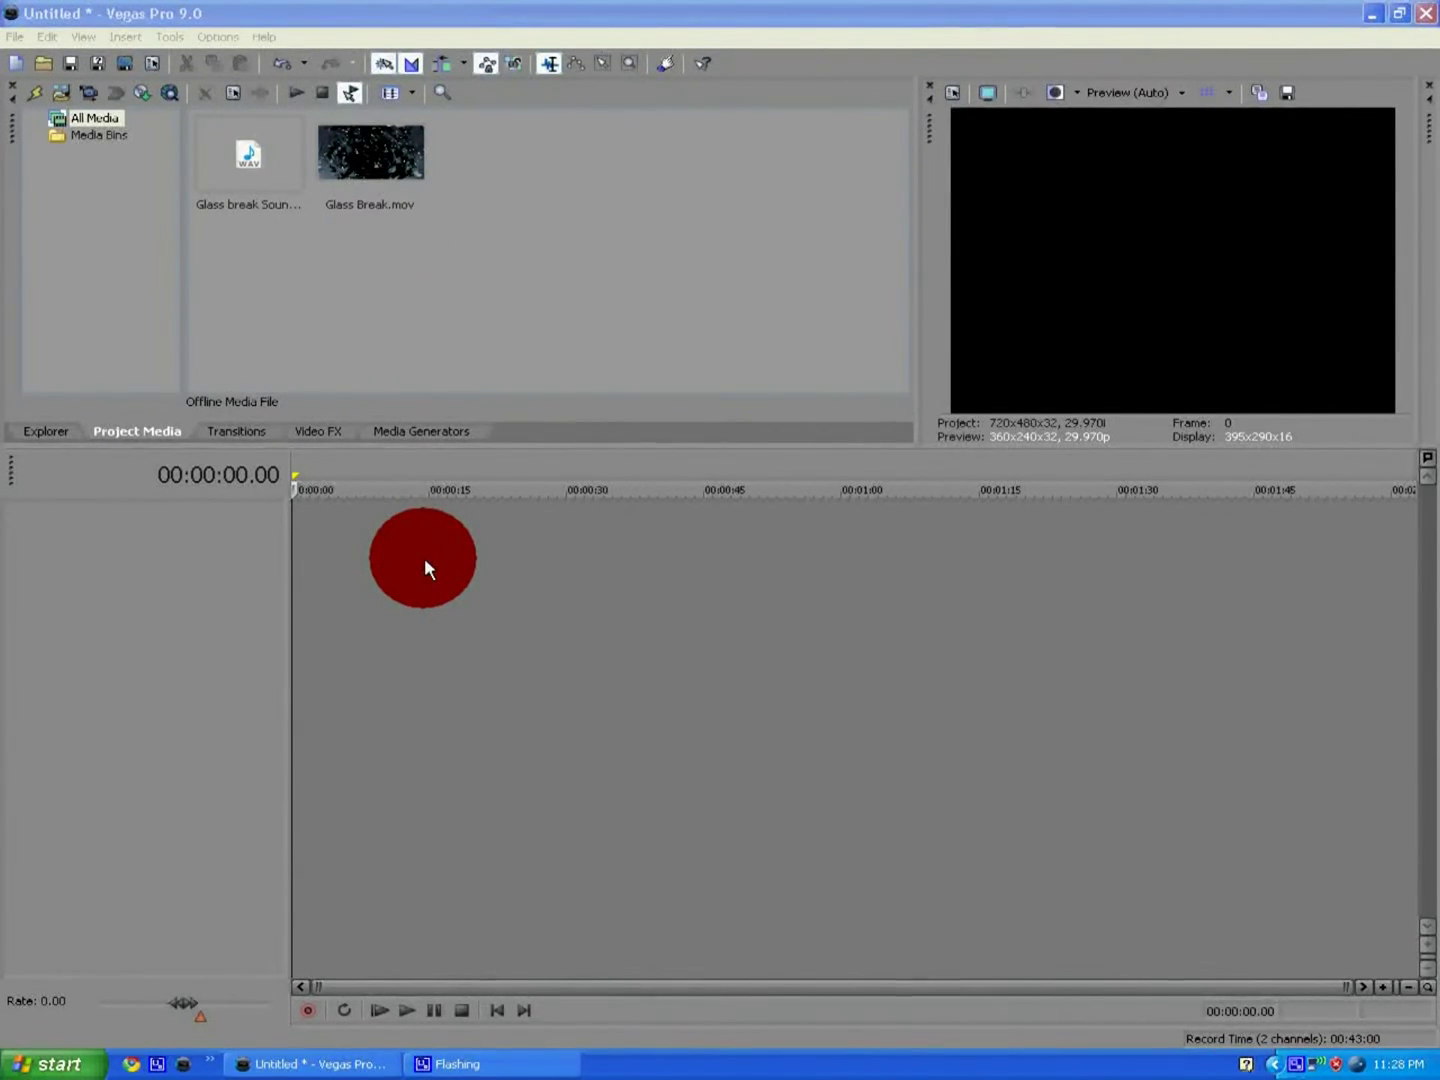
- Add the first three video tracks to the empty timeline
left_click(425, 562)
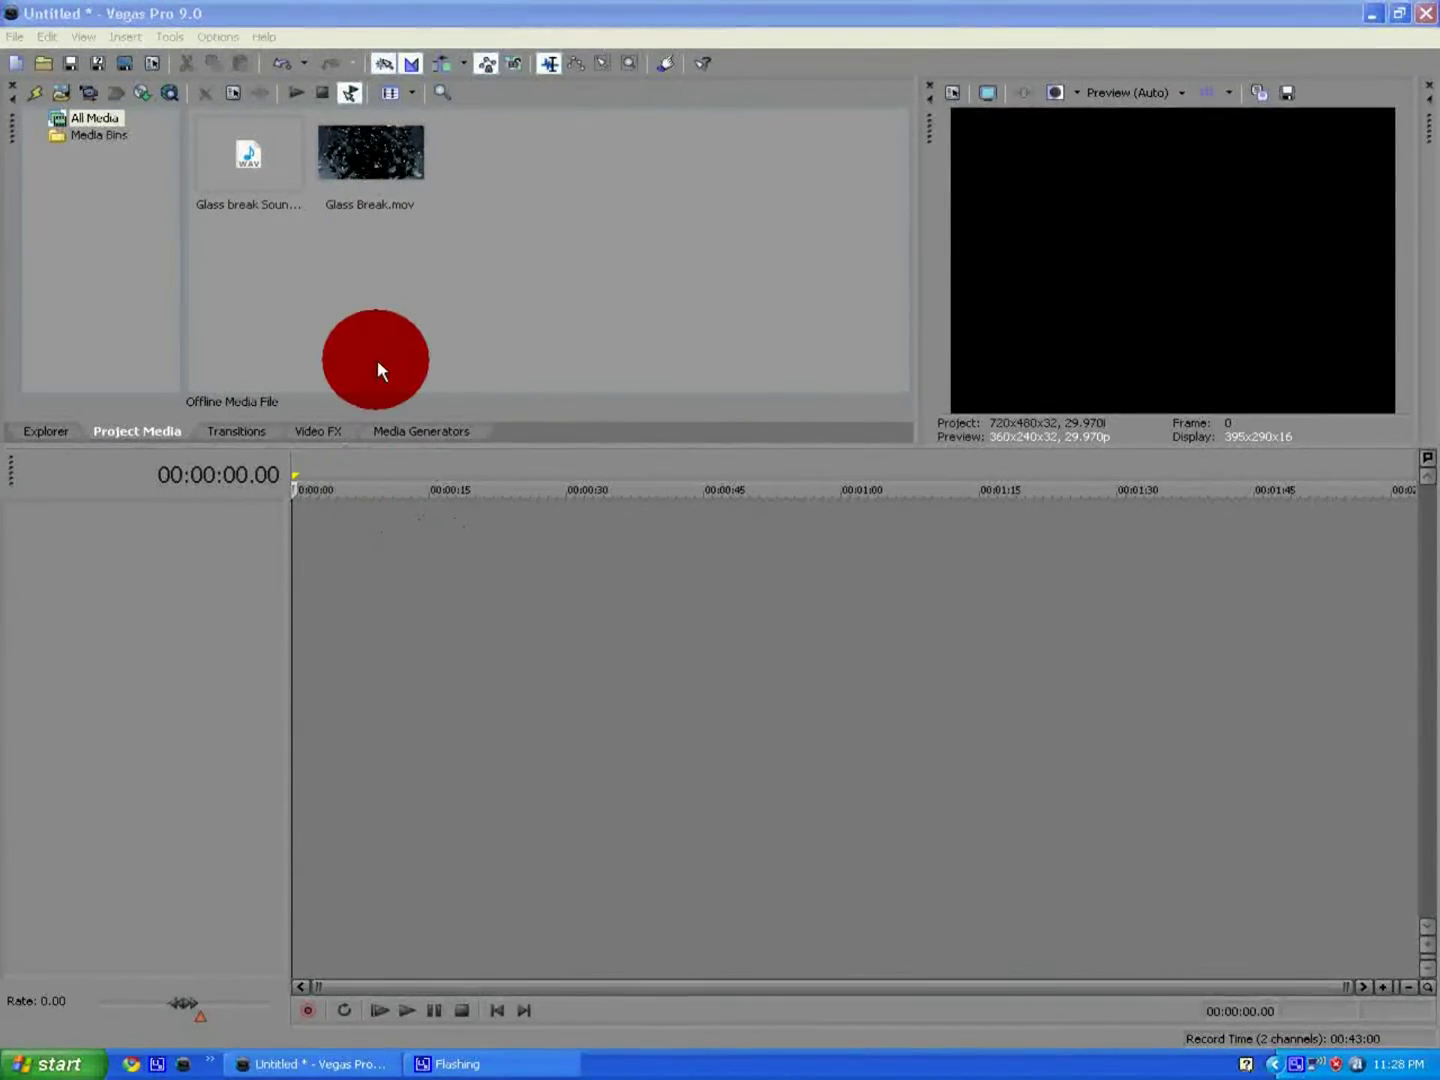
left_click(316, 537)
right_click(352, 538)
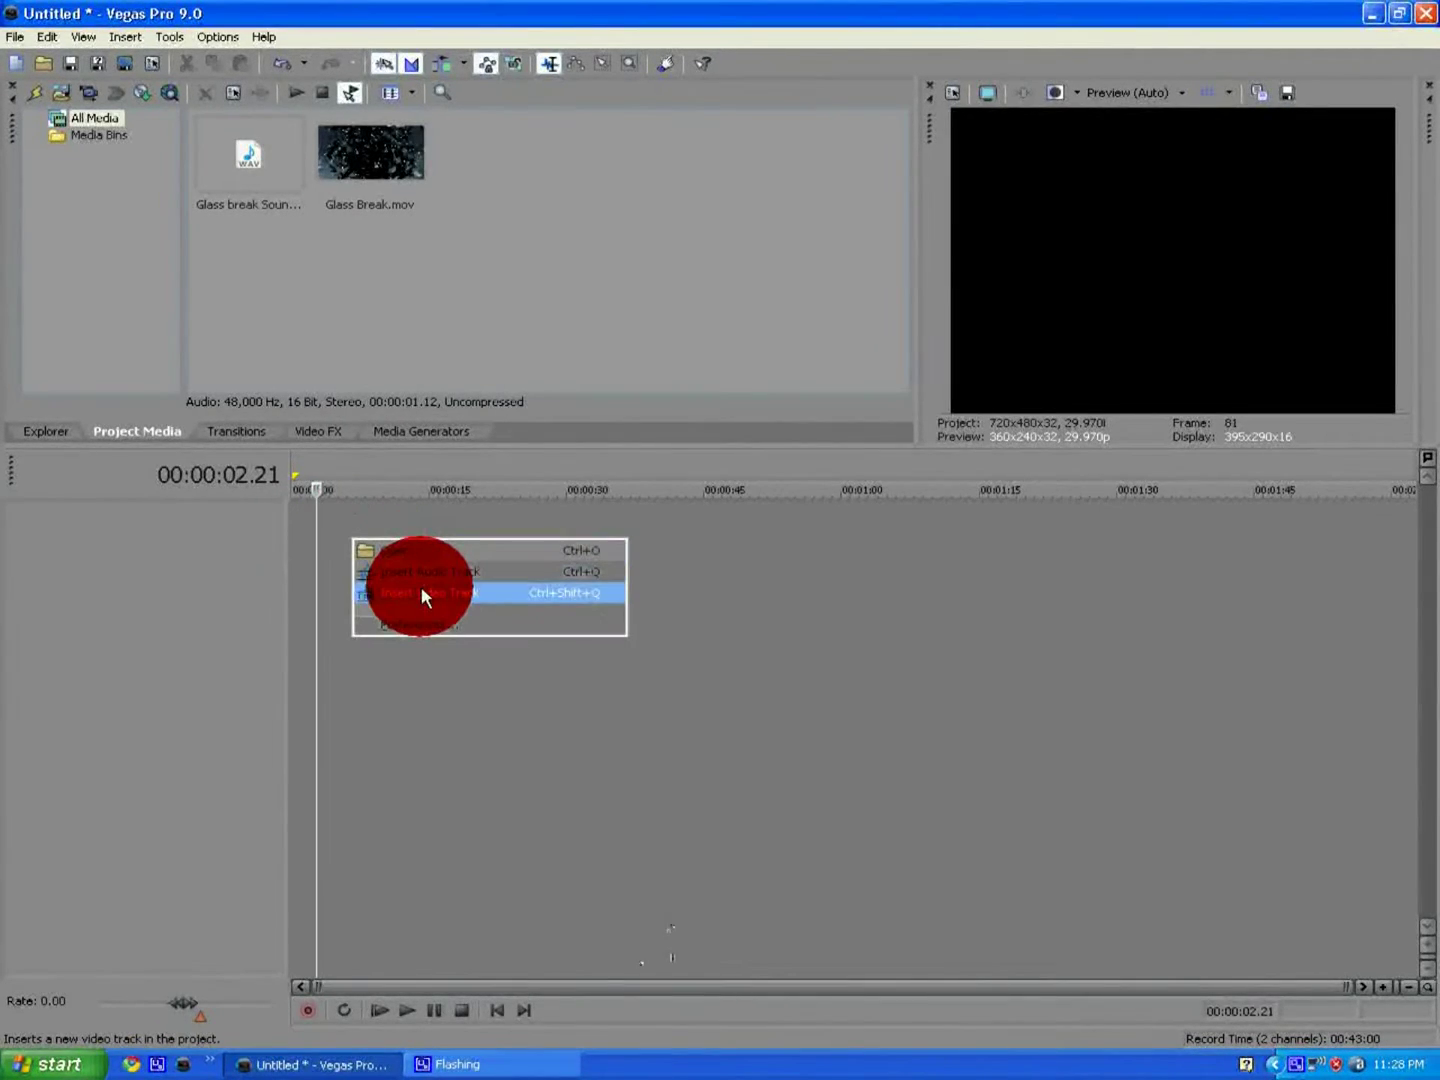
left_click(421, 590)
right_click(424, 591)
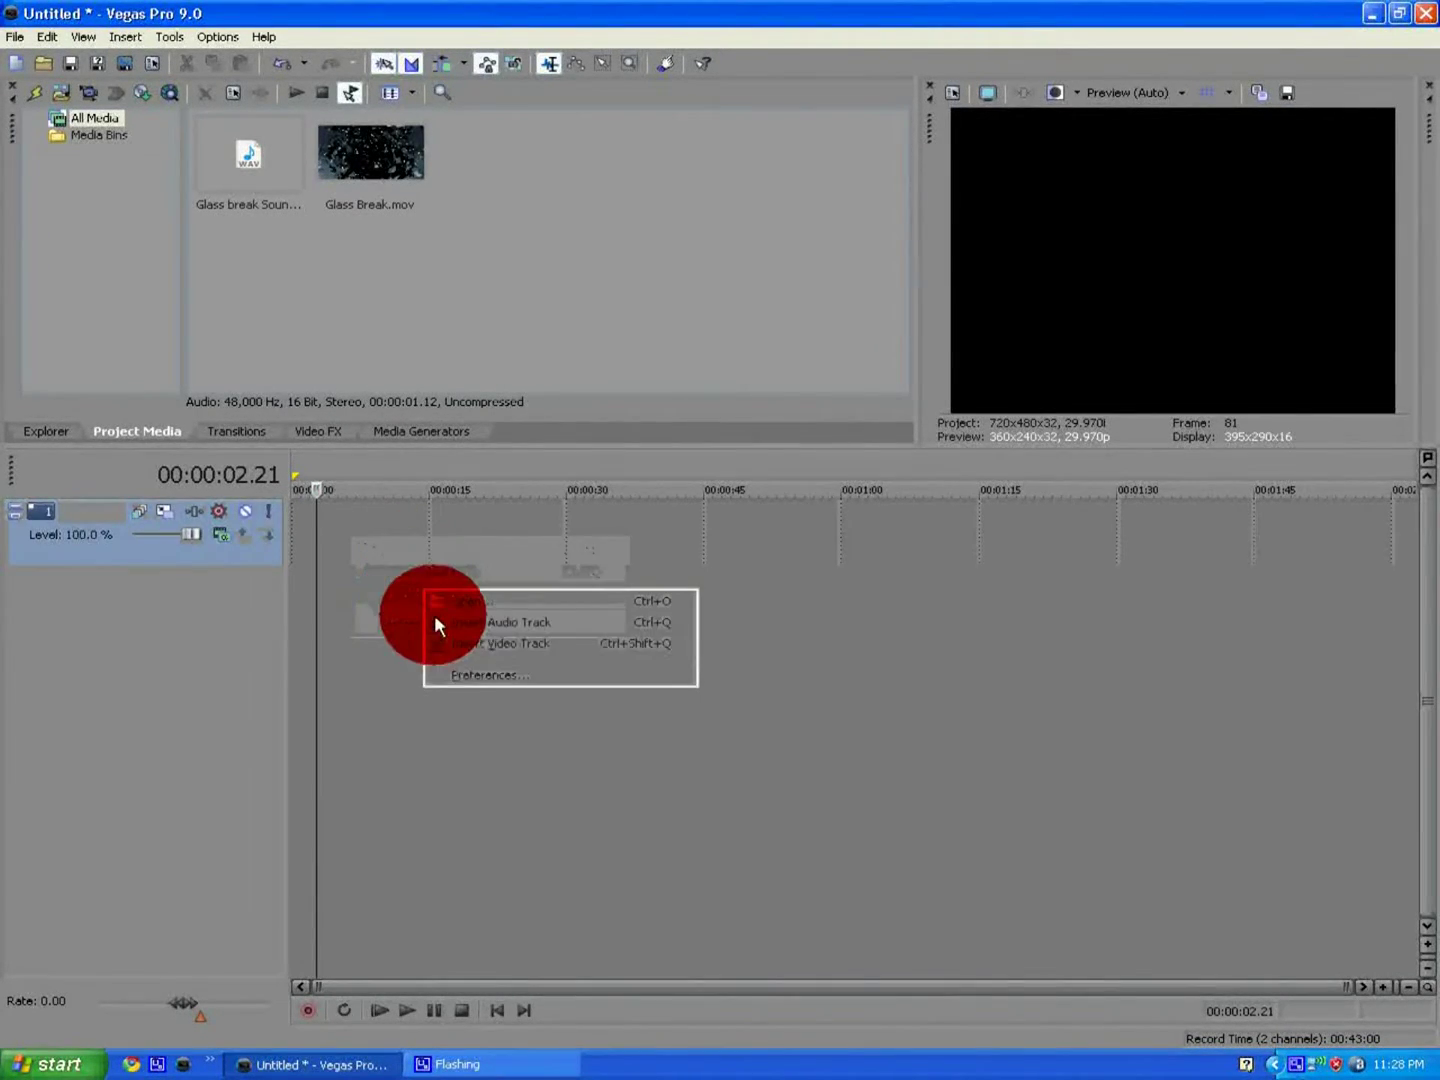
left_click(478, 644)
right_click(453, 684)
left_click(502, 747)
- Add a fourth and fifth video track, then one audio track below them
right_click(501, 751)
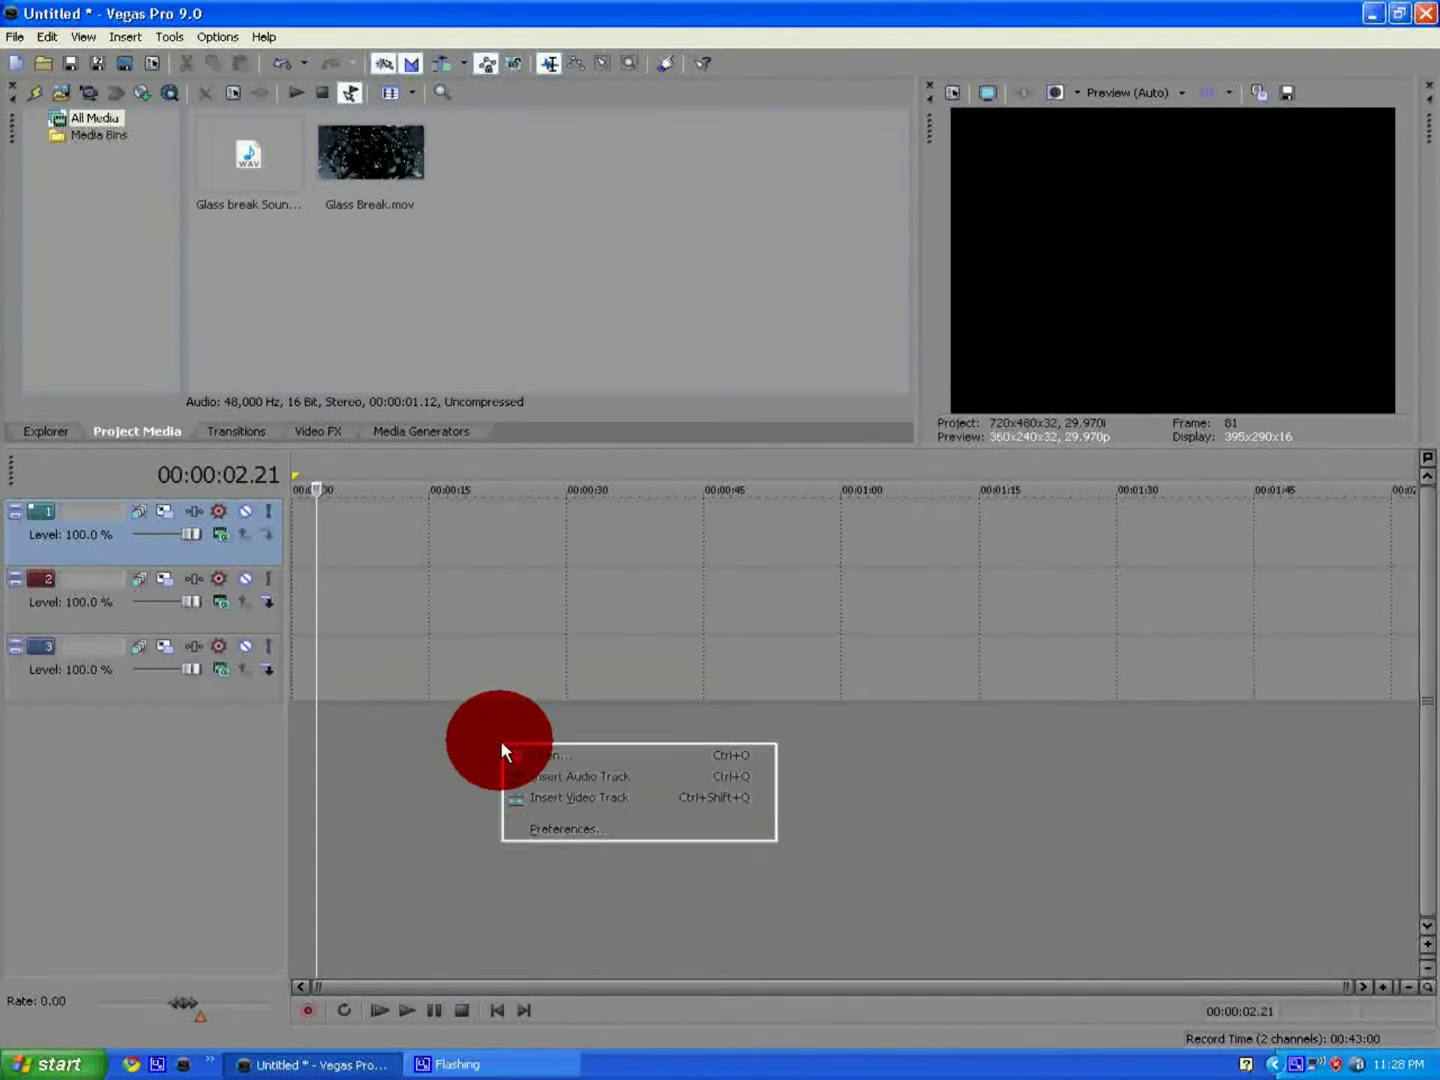
left_click(550, 792)
right_click(530, 805)
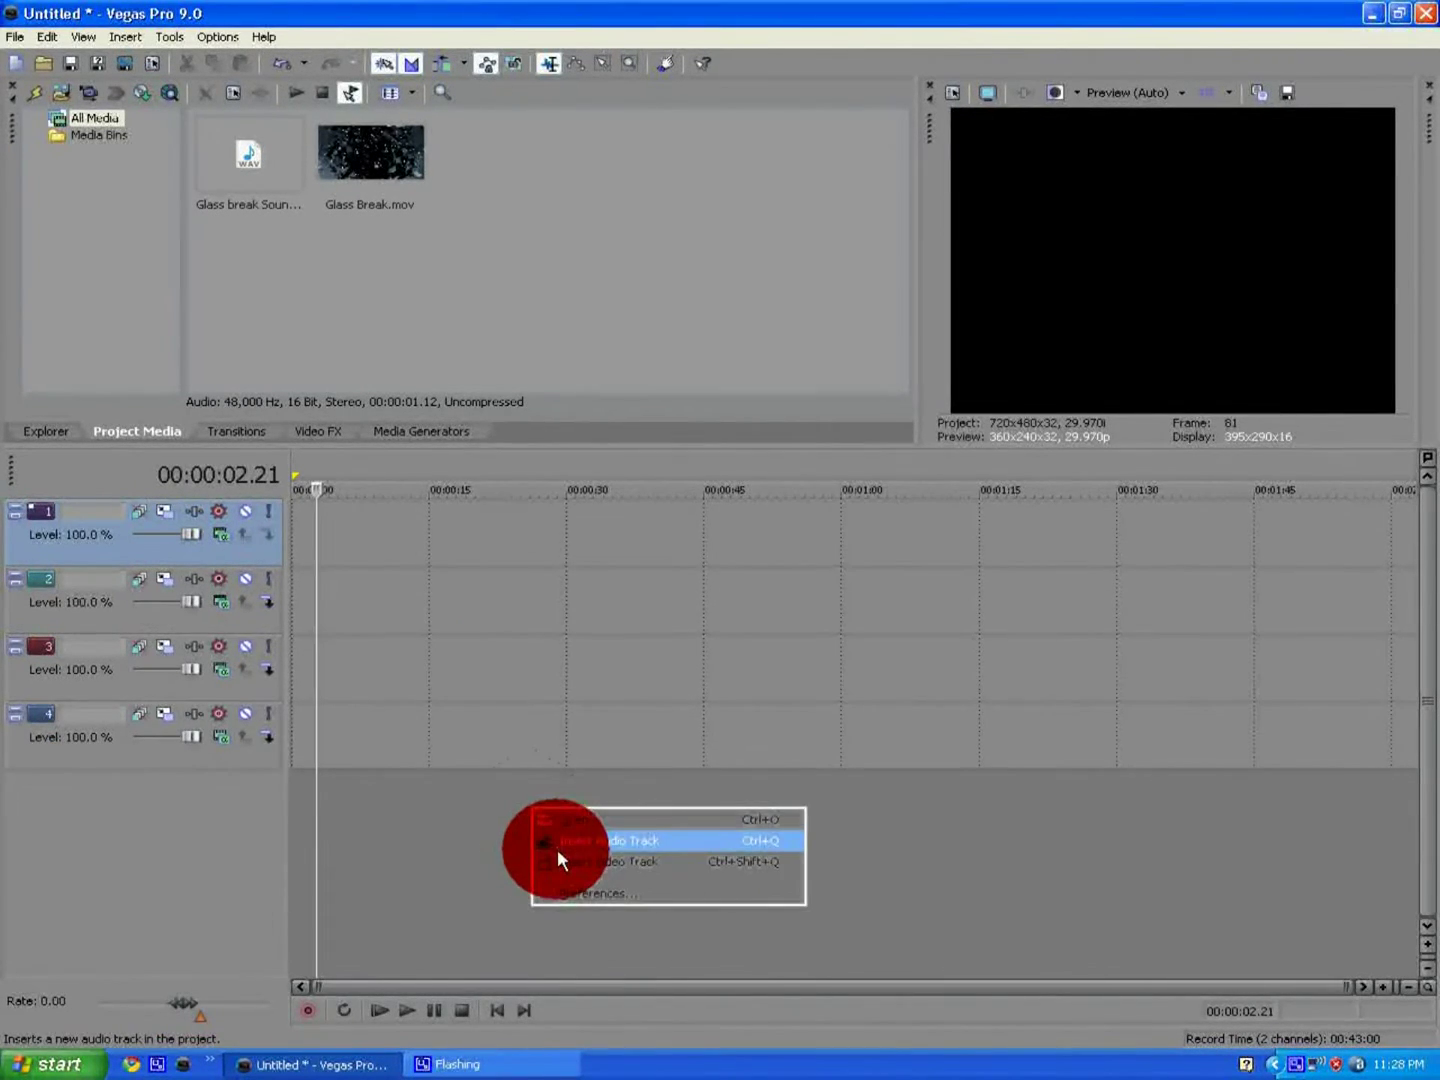
left_click(558, 850)
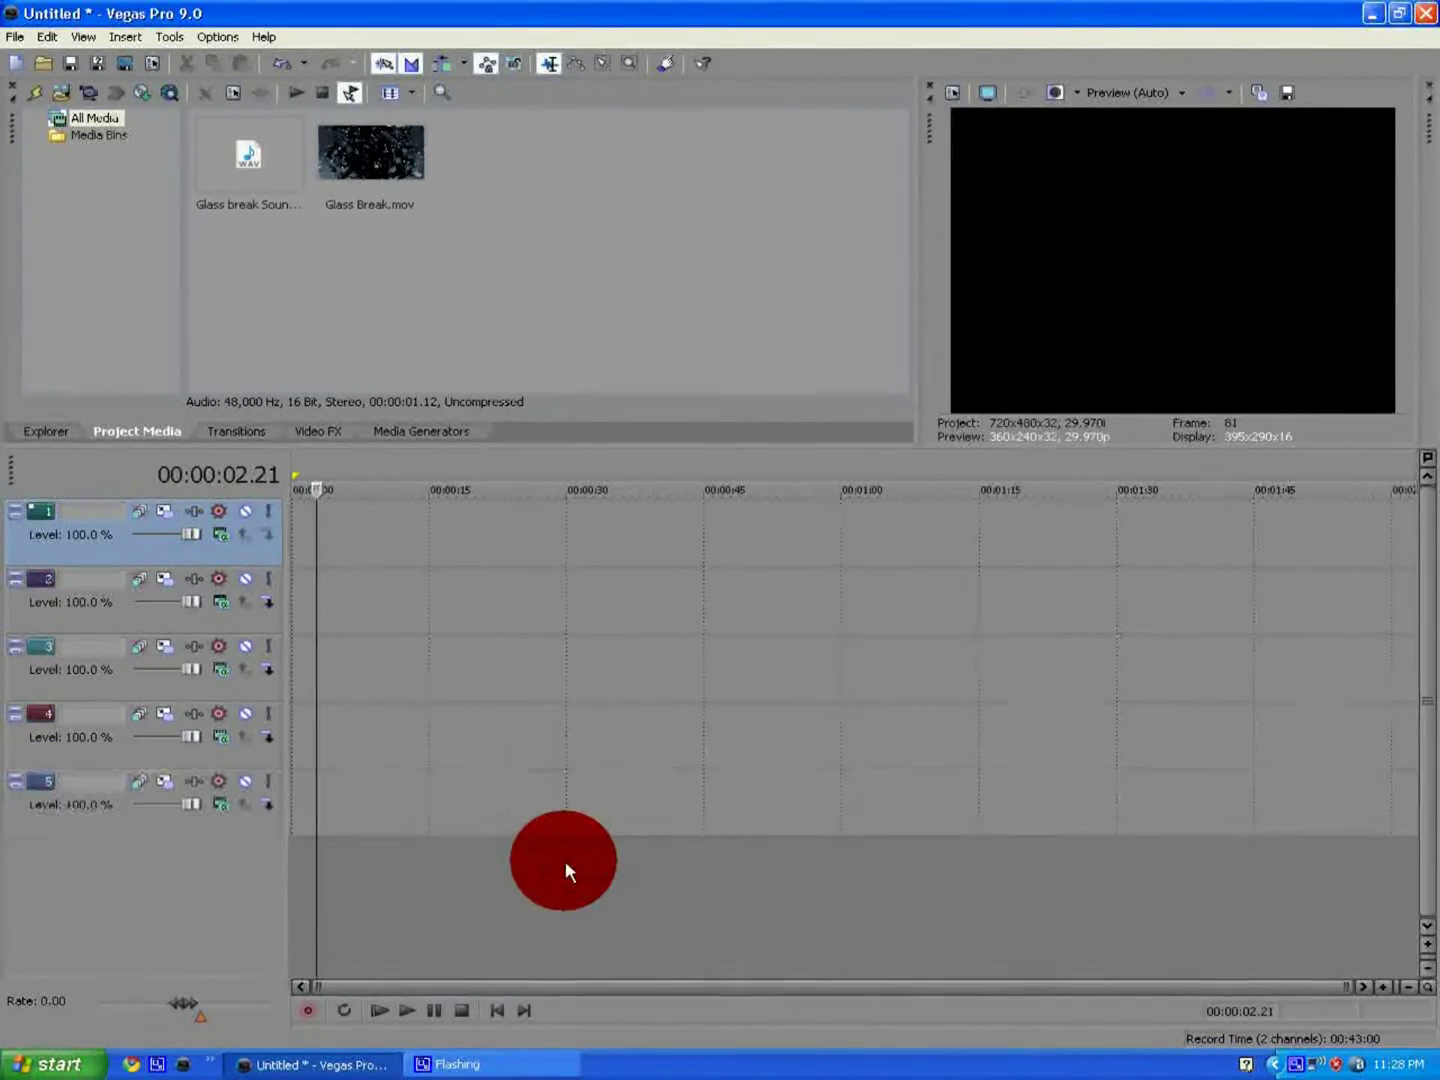
right_click(336, 878)
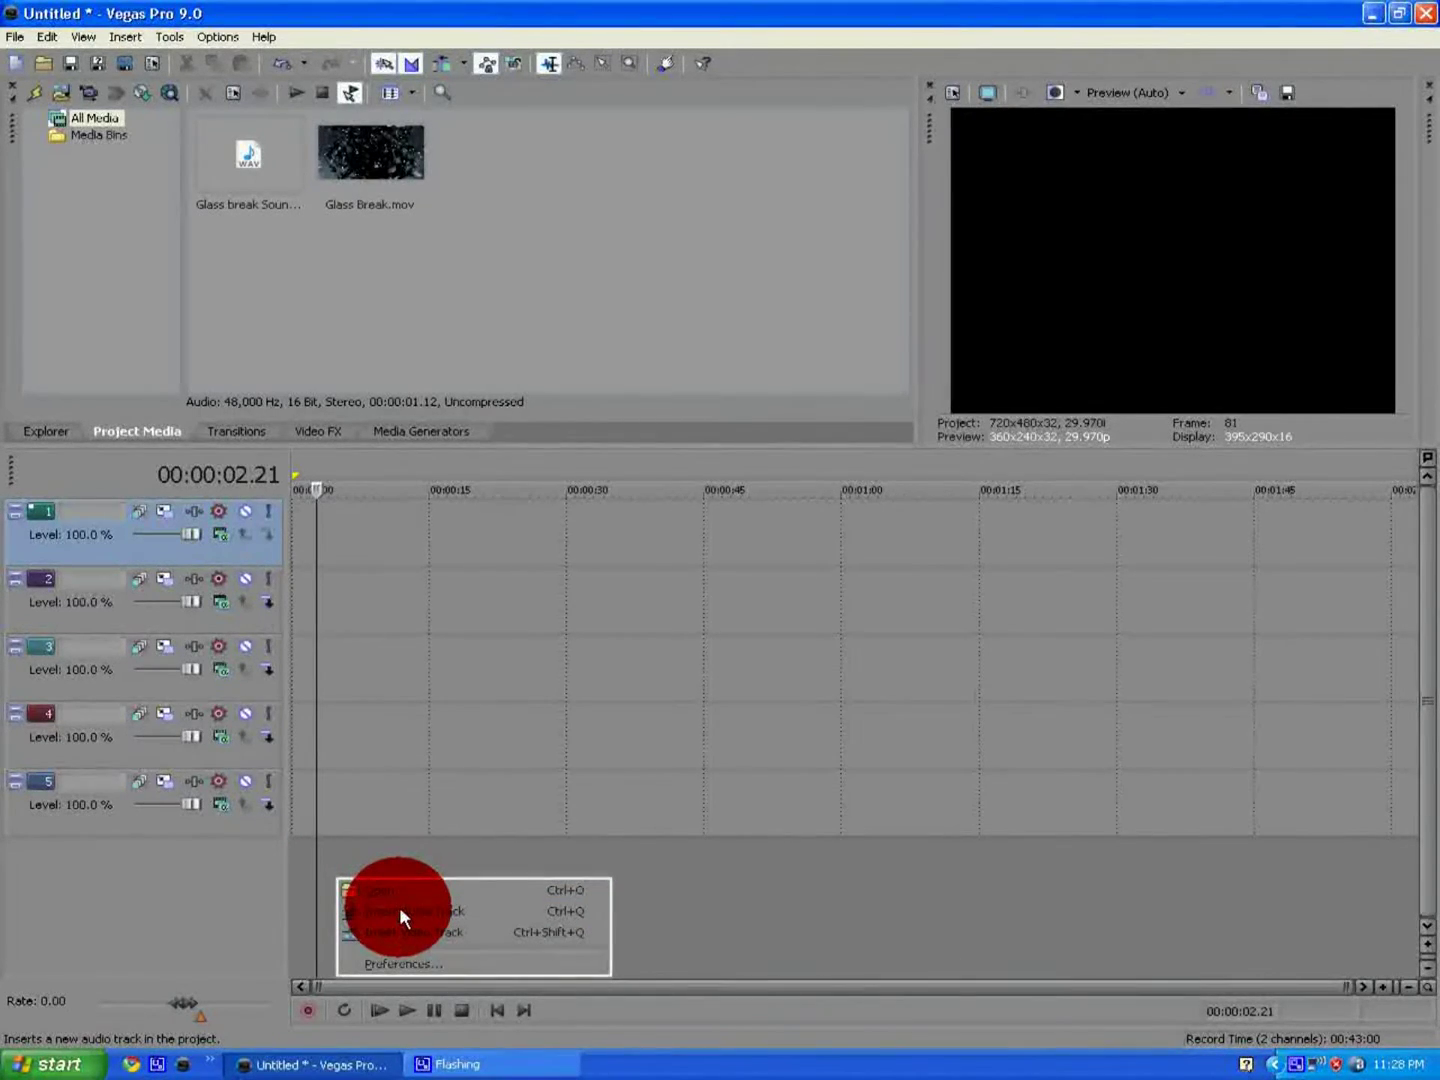
left_click(400, 910)
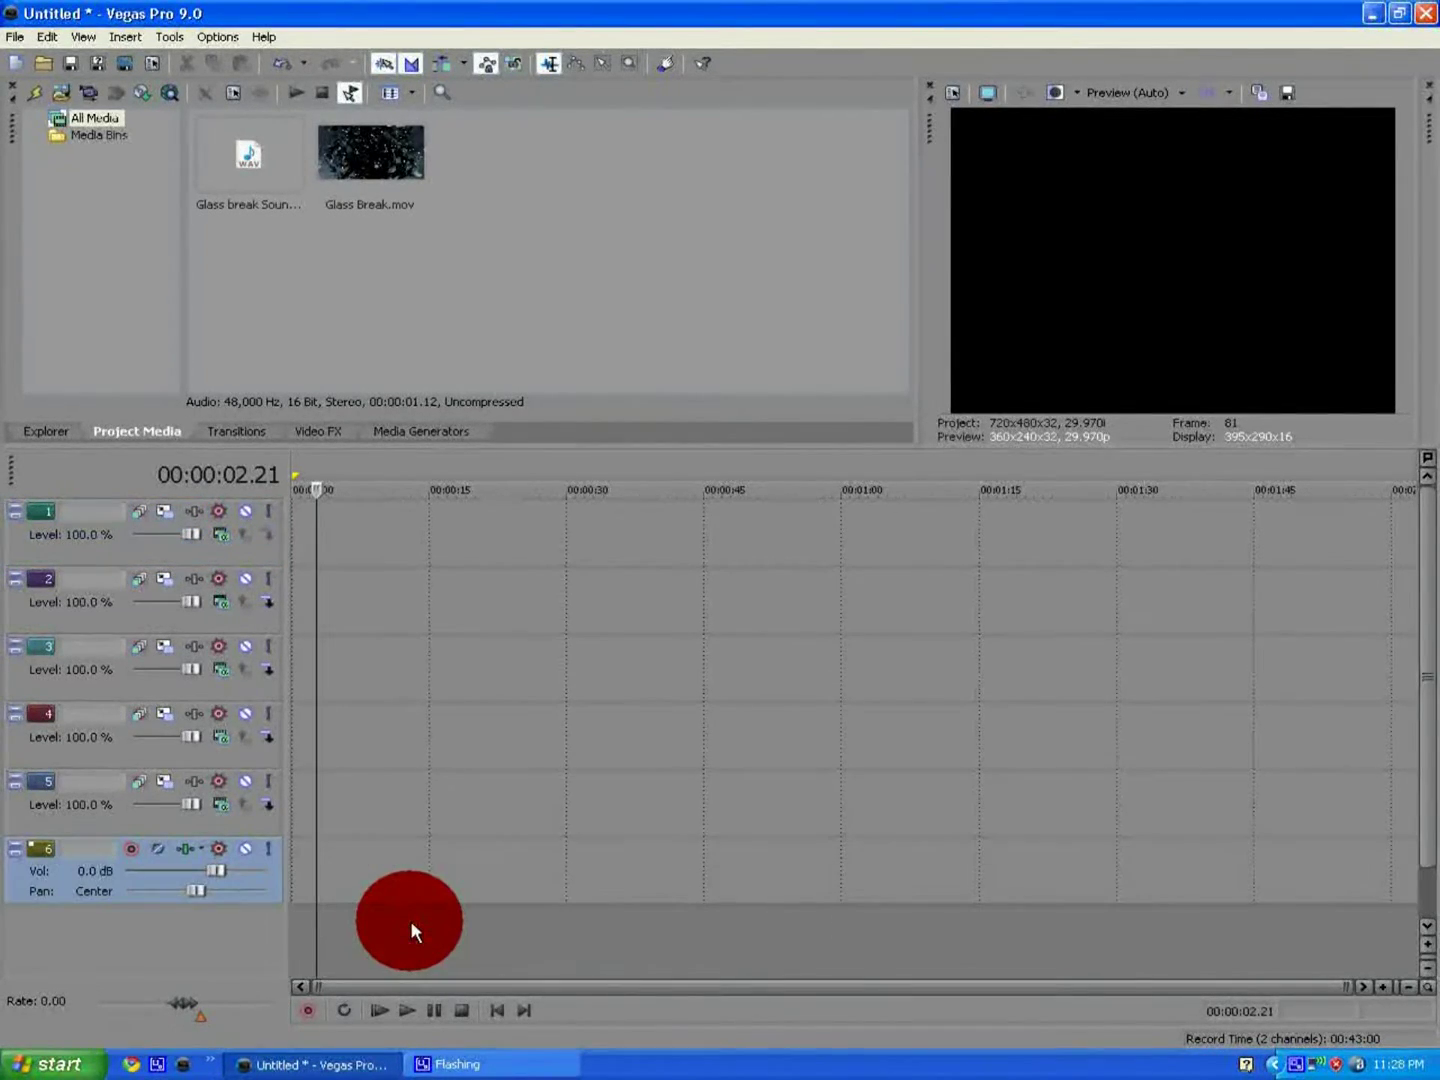
- Preview Glass Break.mov in Project Media and drop it at the start of video track 1
left_click(370, 160)
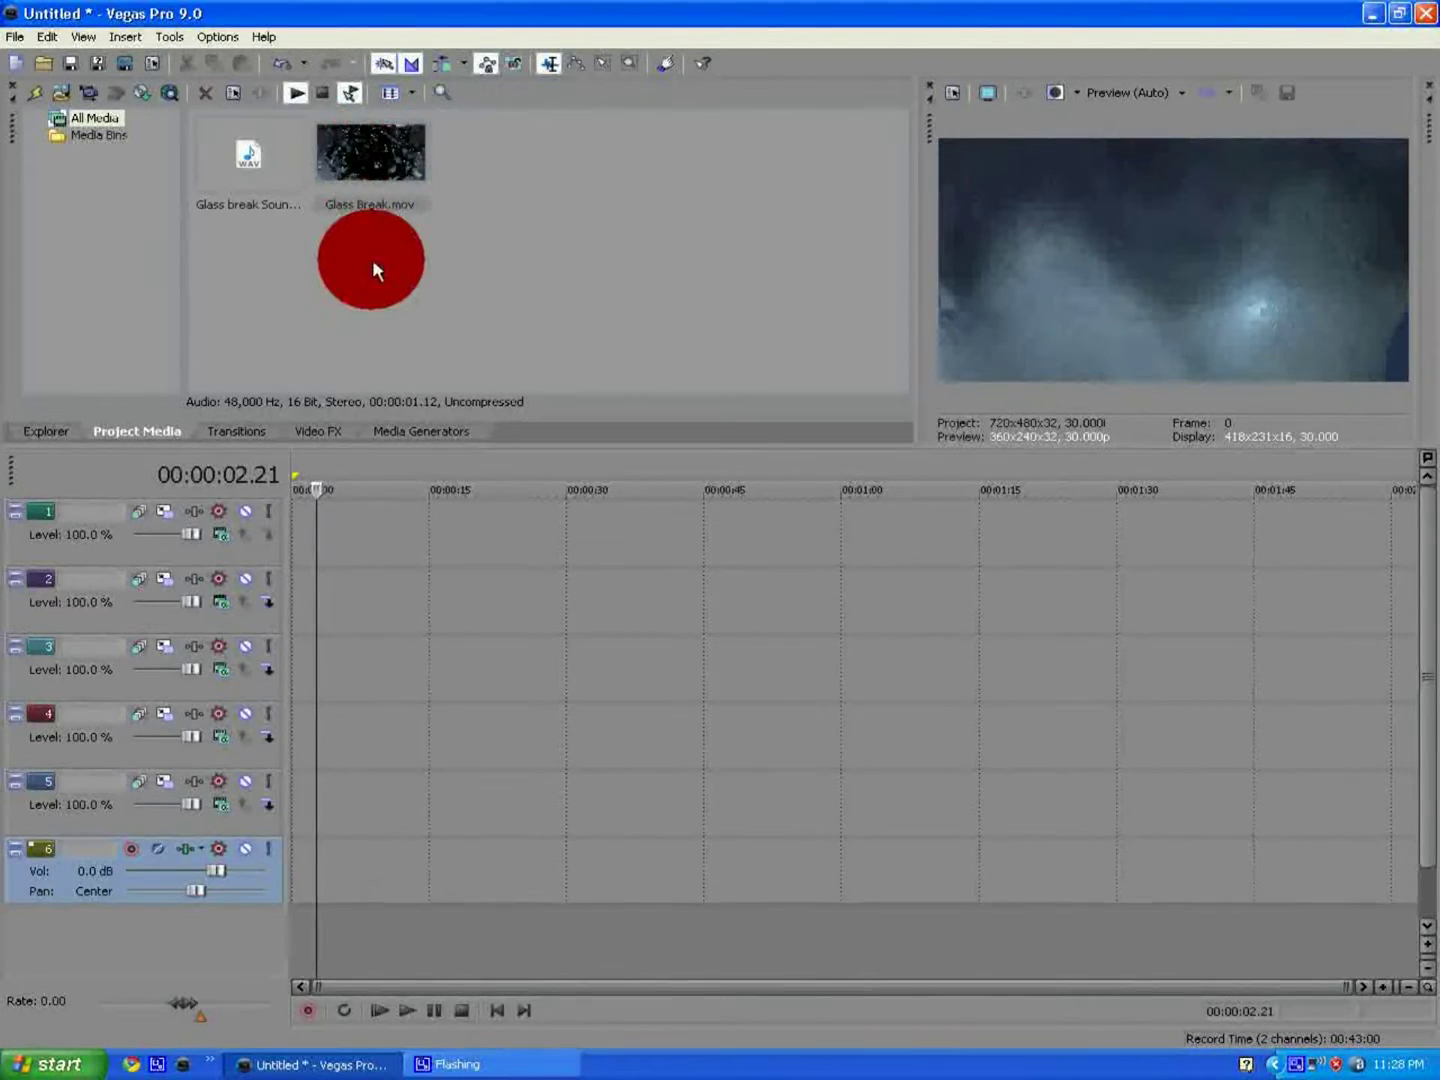
left_click_drag(368, 319, 296, 526)
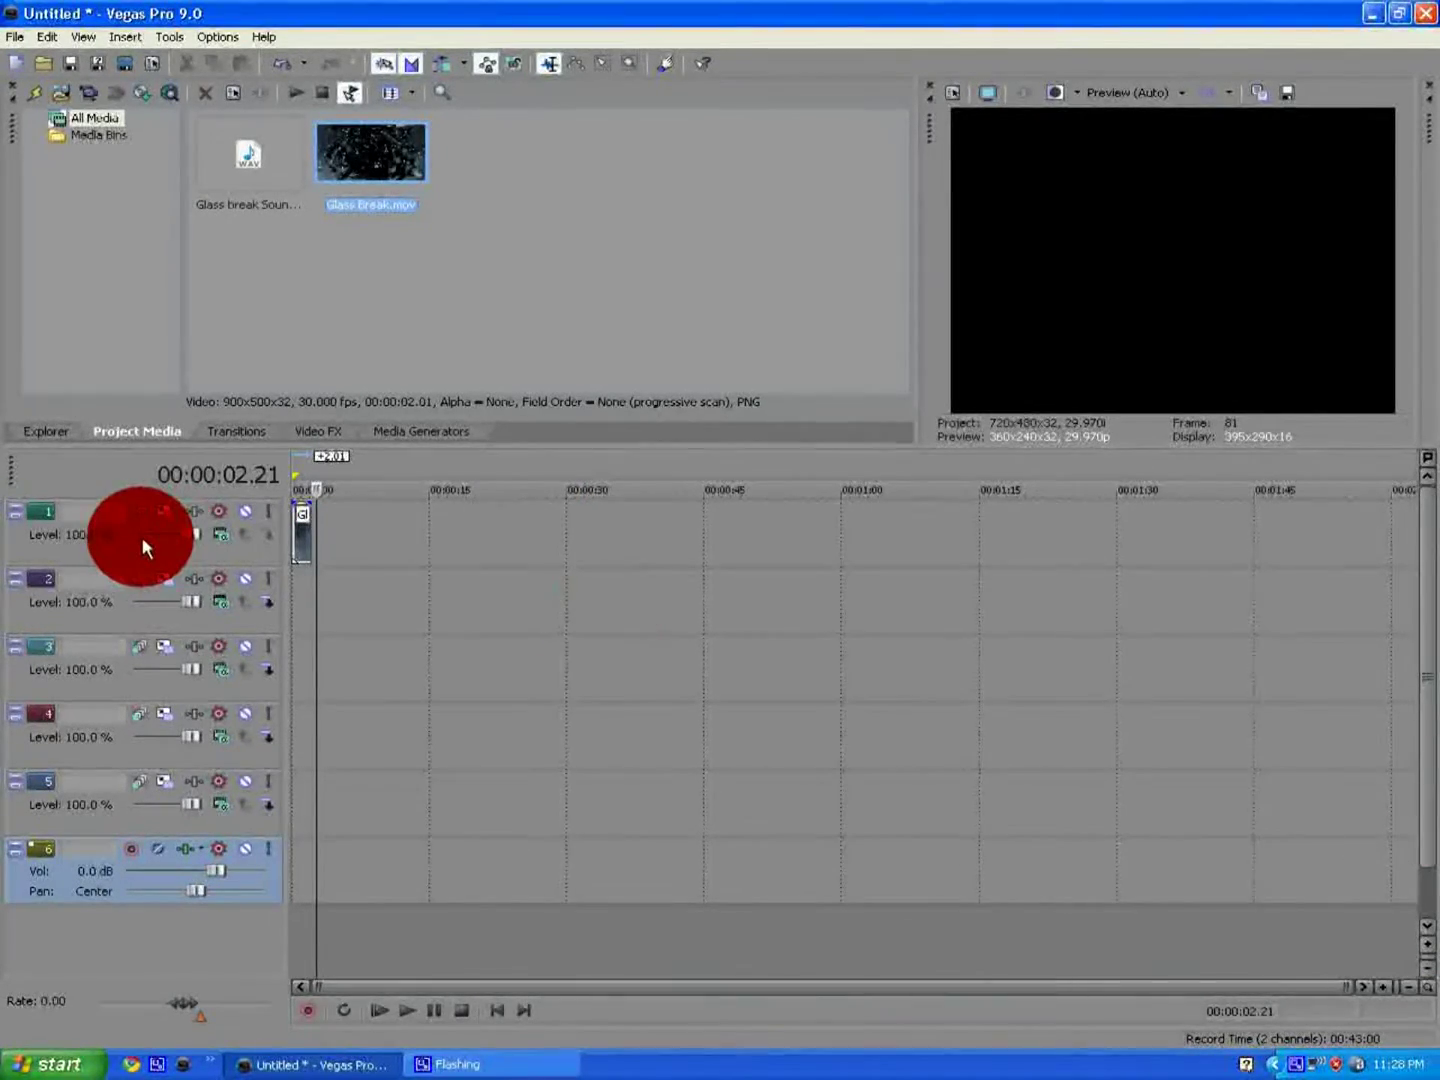
left_click(21, 545)
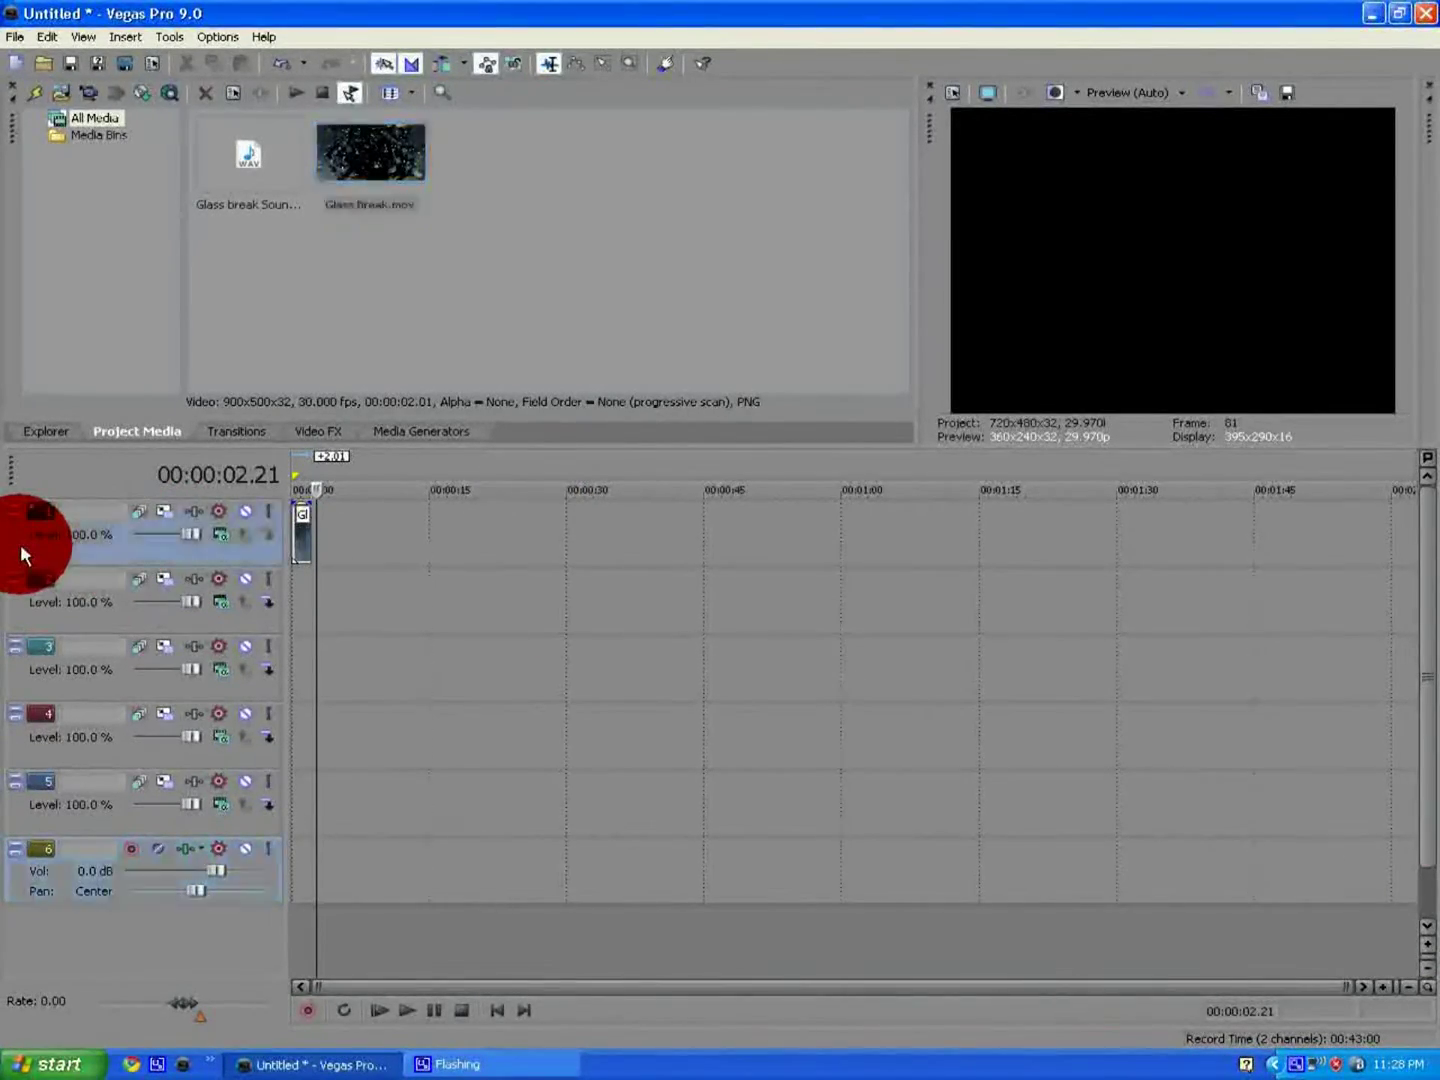
scroll(301, 536, "up", 10)
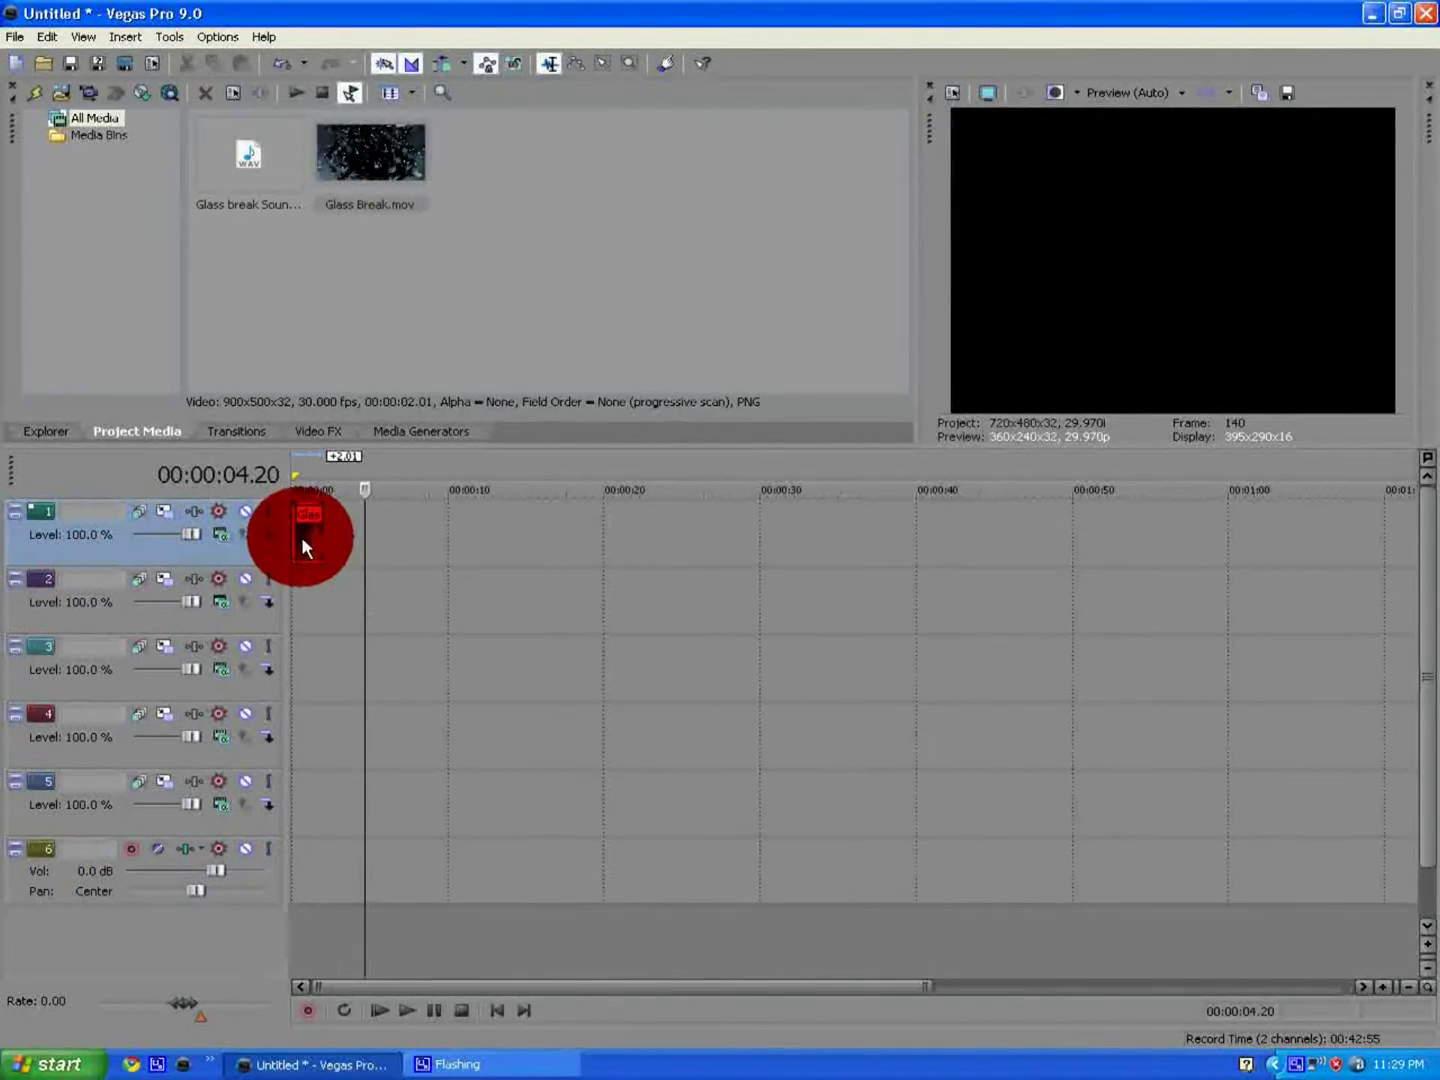
left_click_drag(302, 533, 302, 532)
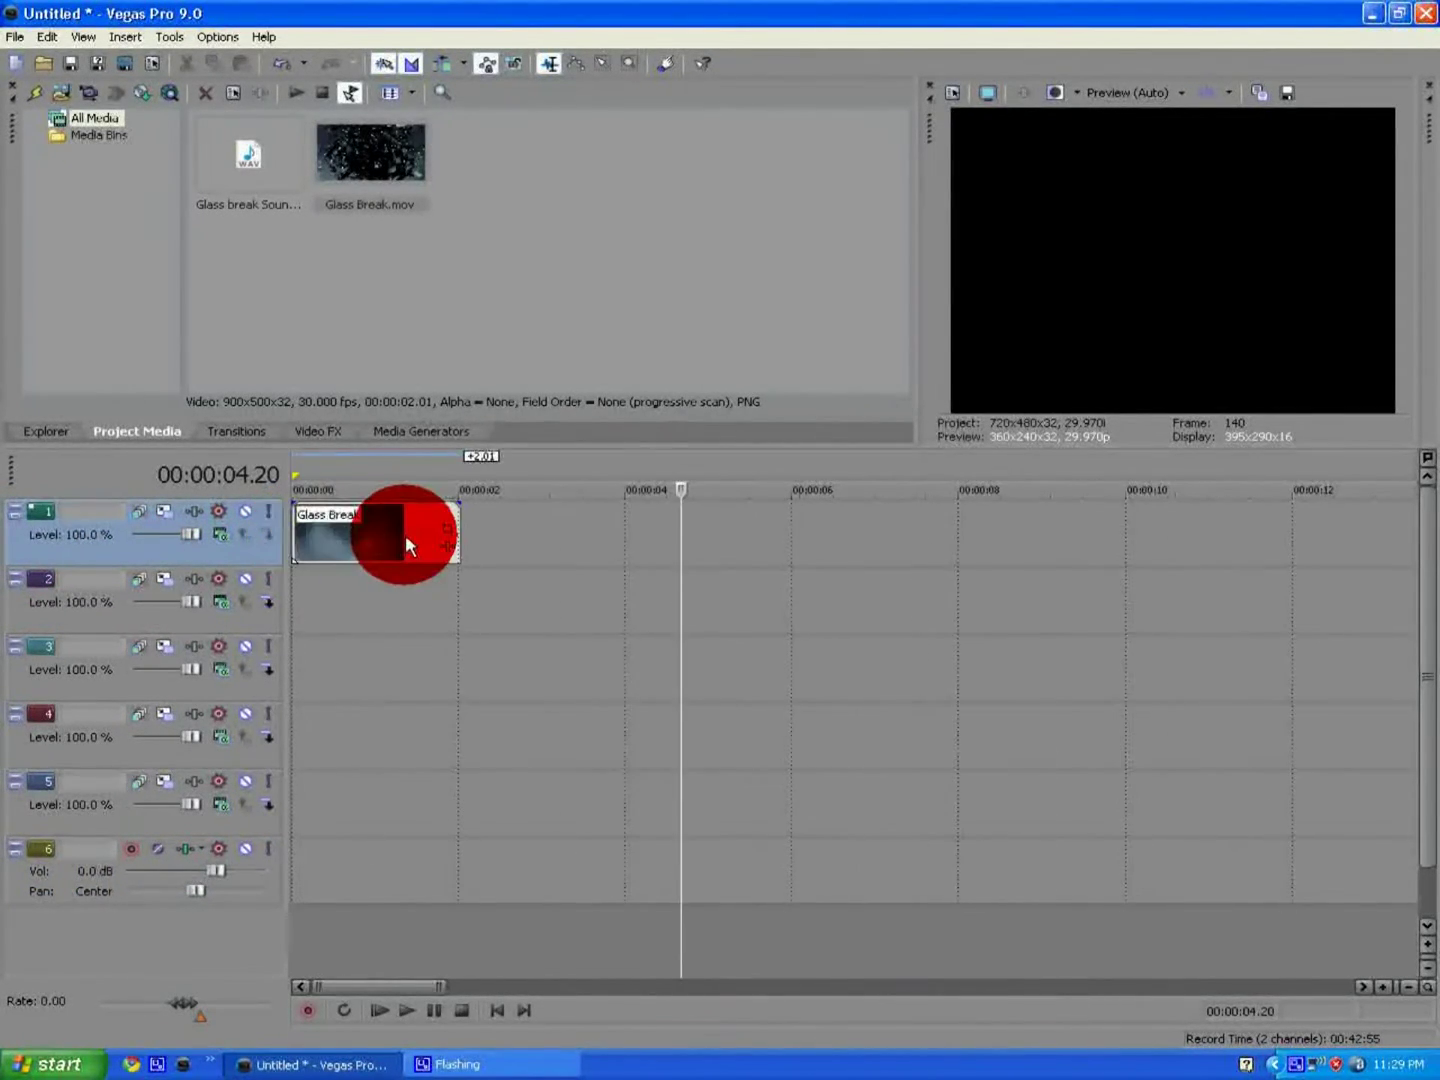
- In the Glass Break event properties, disable Maintain aspect ratio and set alpha to Straight (unmatted)
right_click(368, 532)
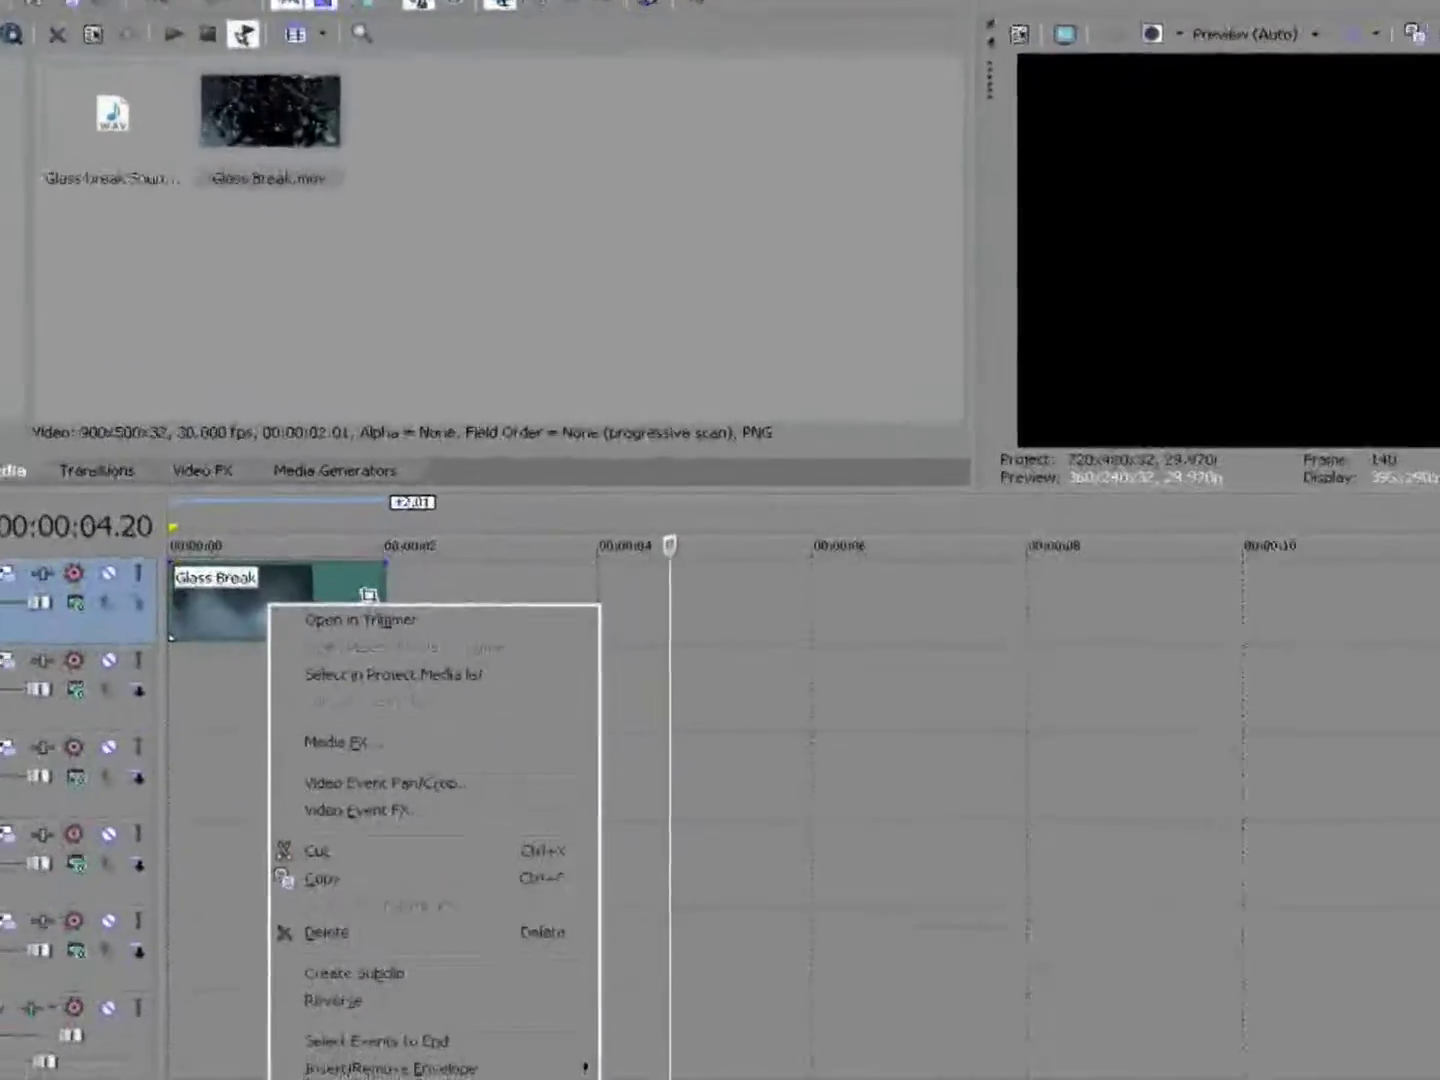
left_click(465, 1043)
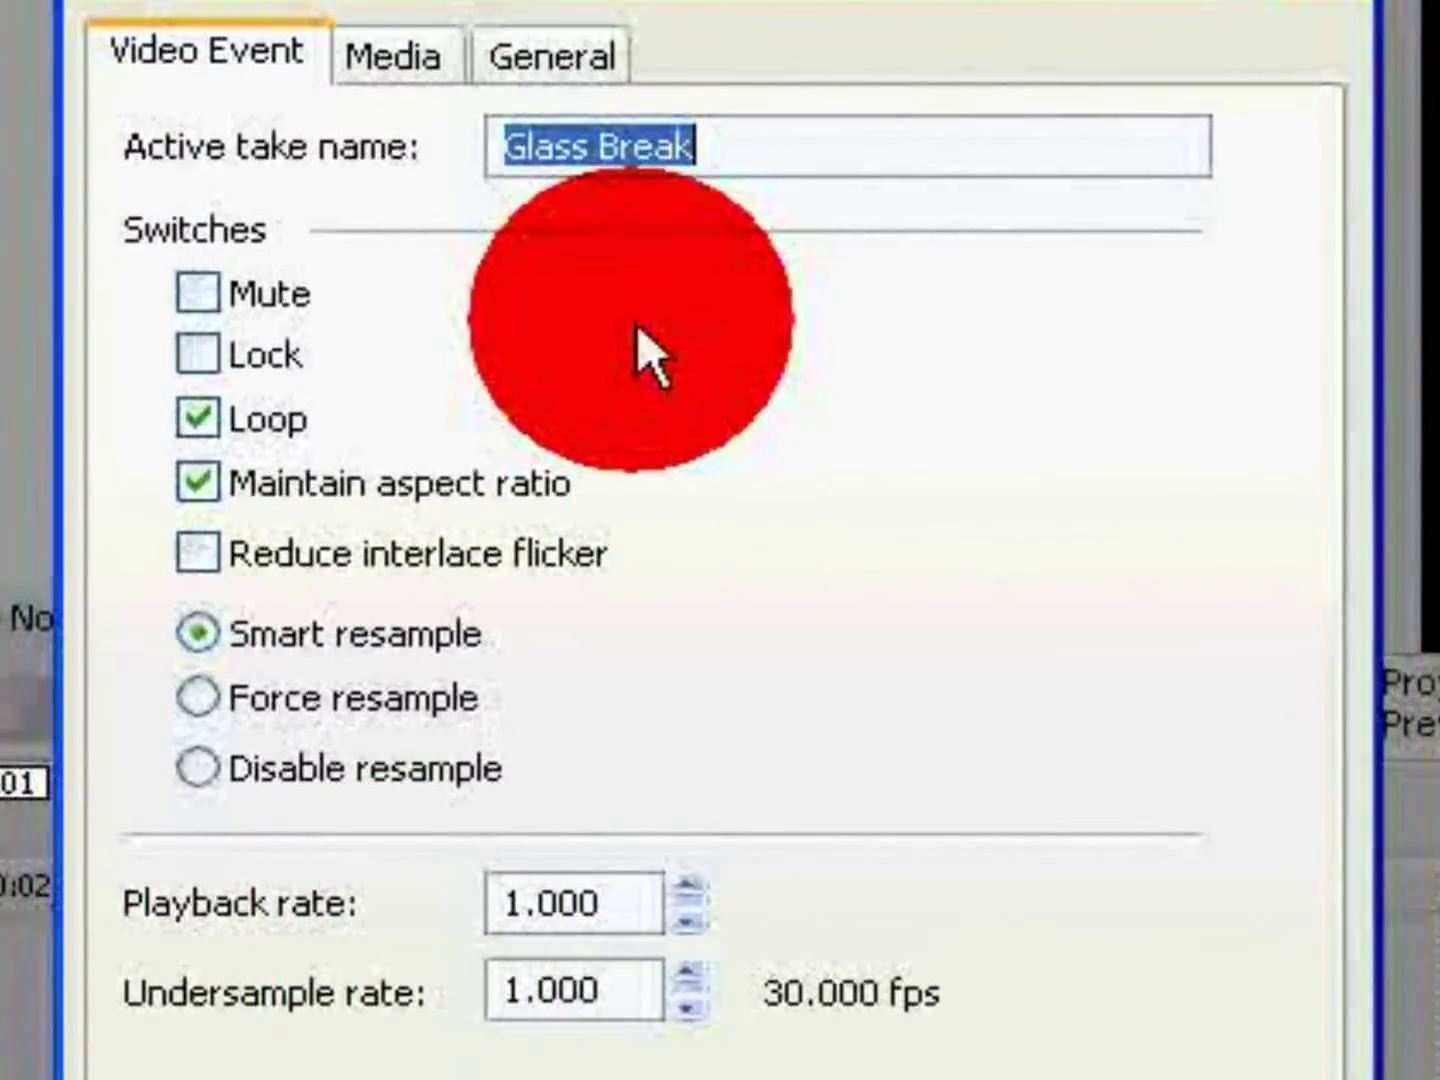
left_click(290, 495)
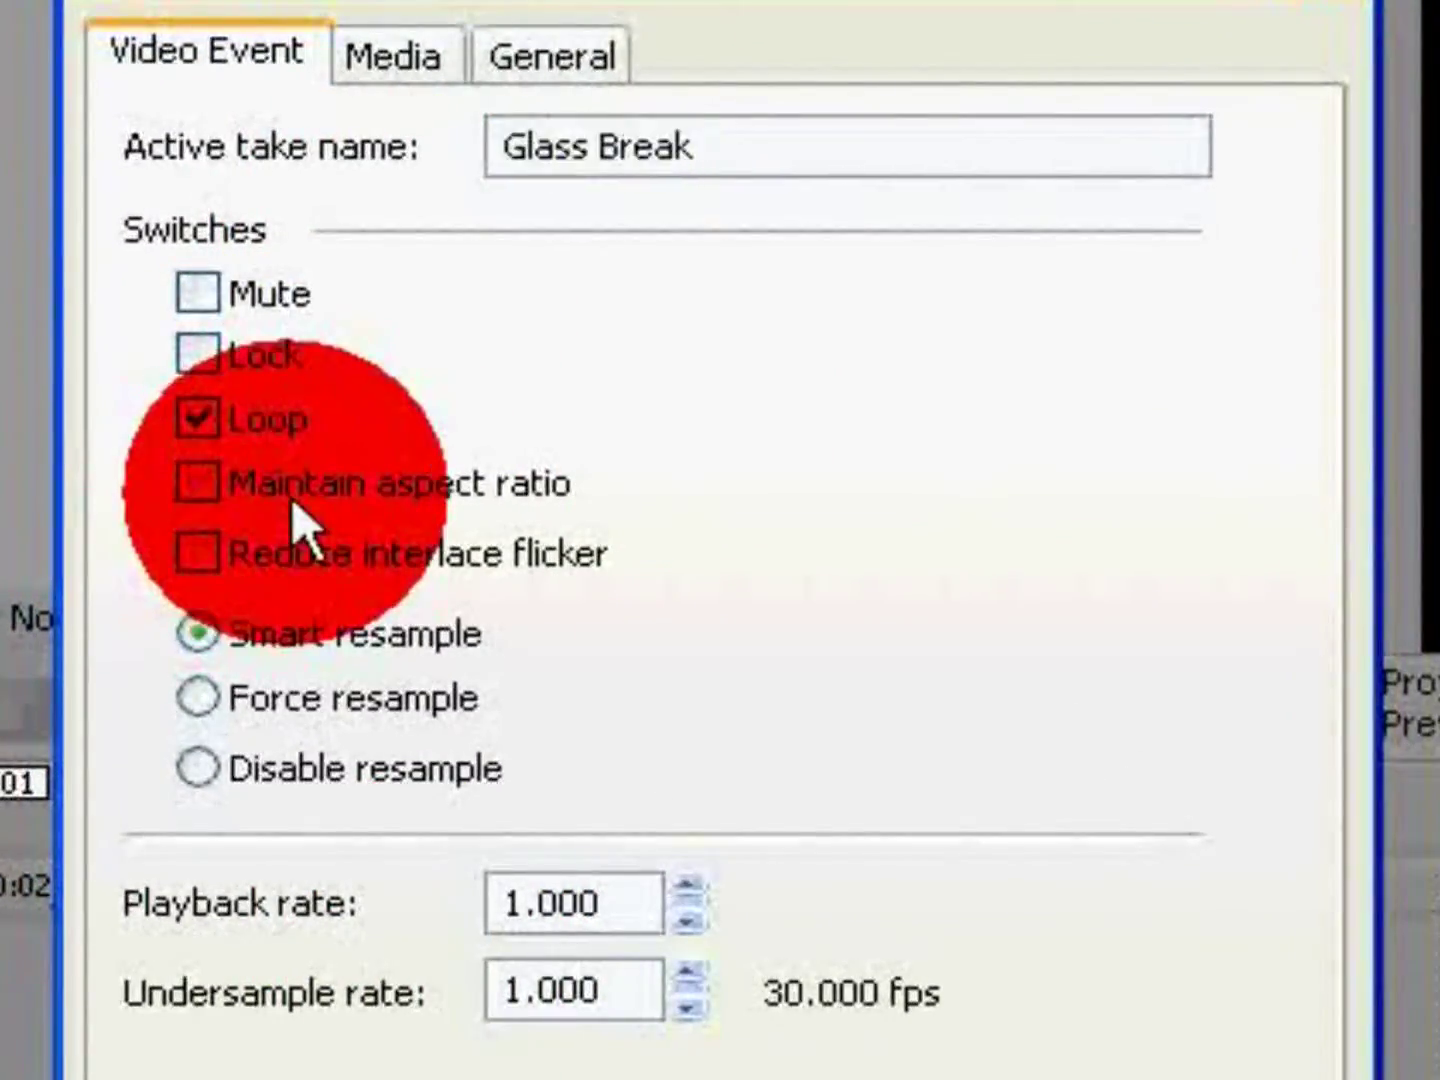
left_click(391, 68)
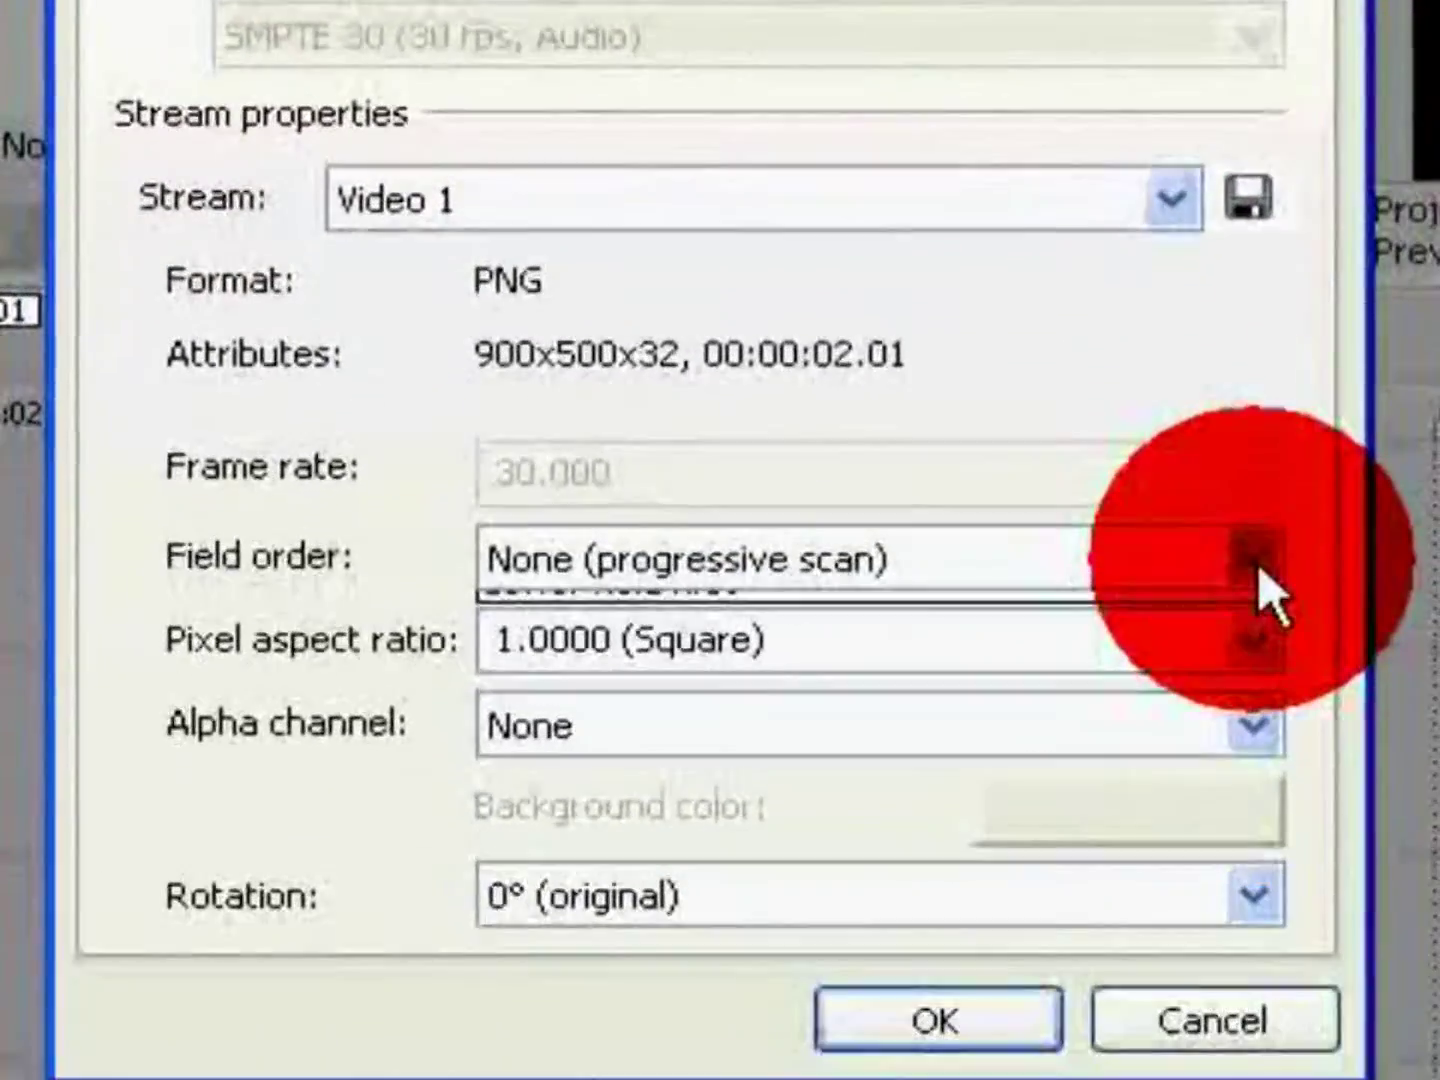
left_click(1260, 818)
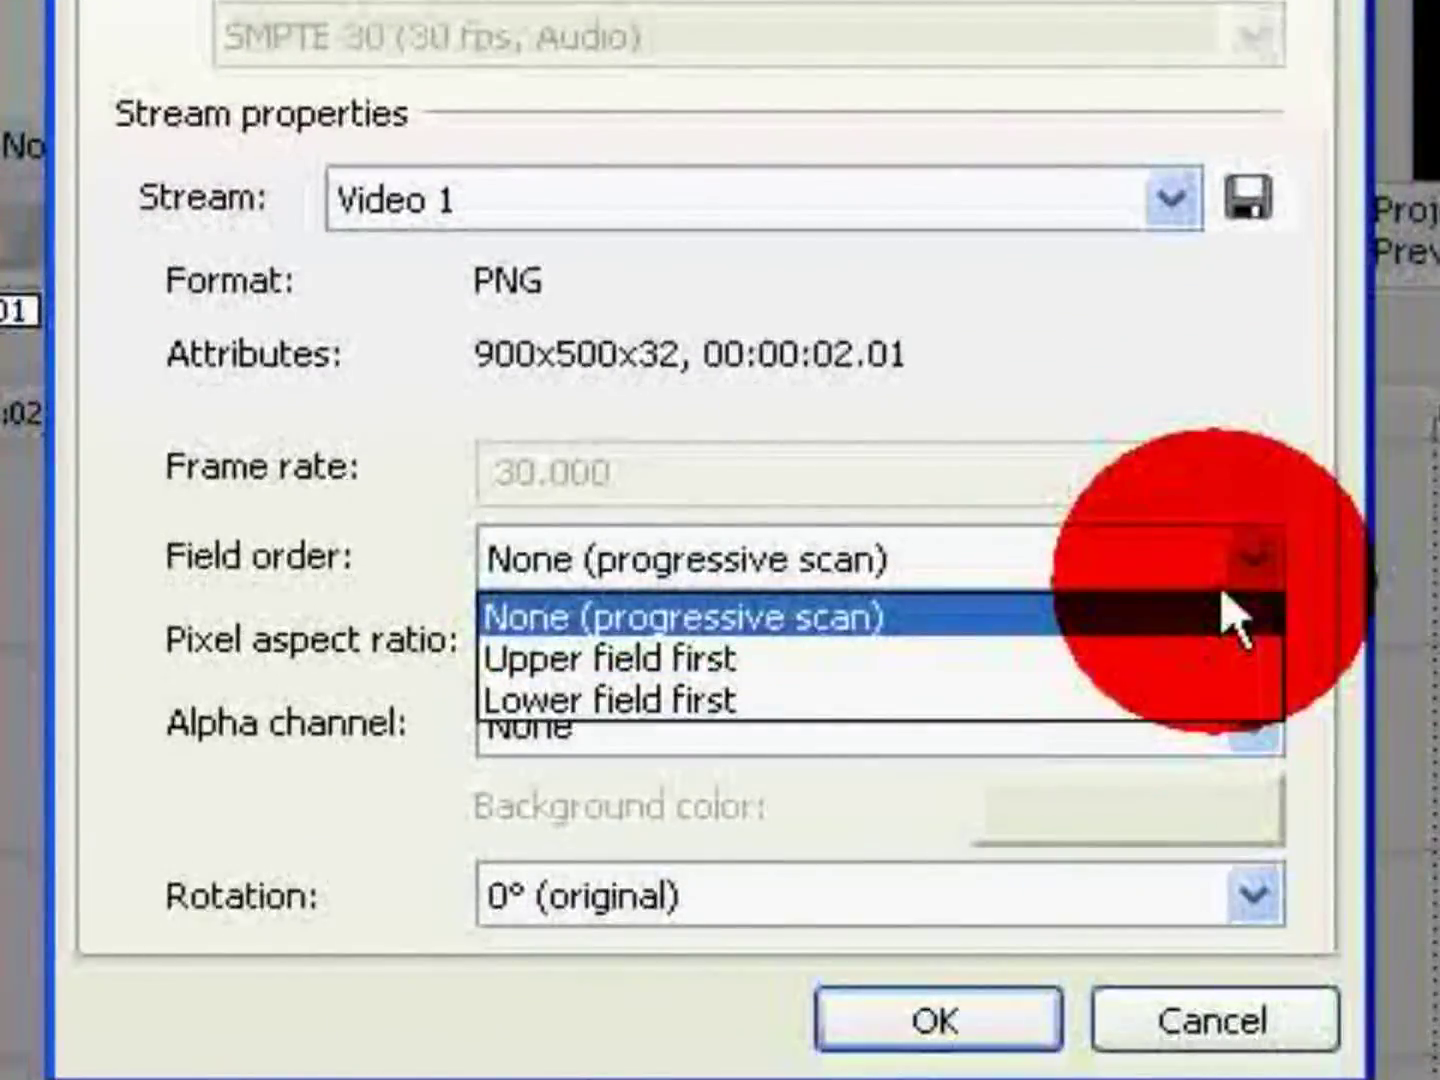
left_click(1221, 615)
left_click(1261, 743)
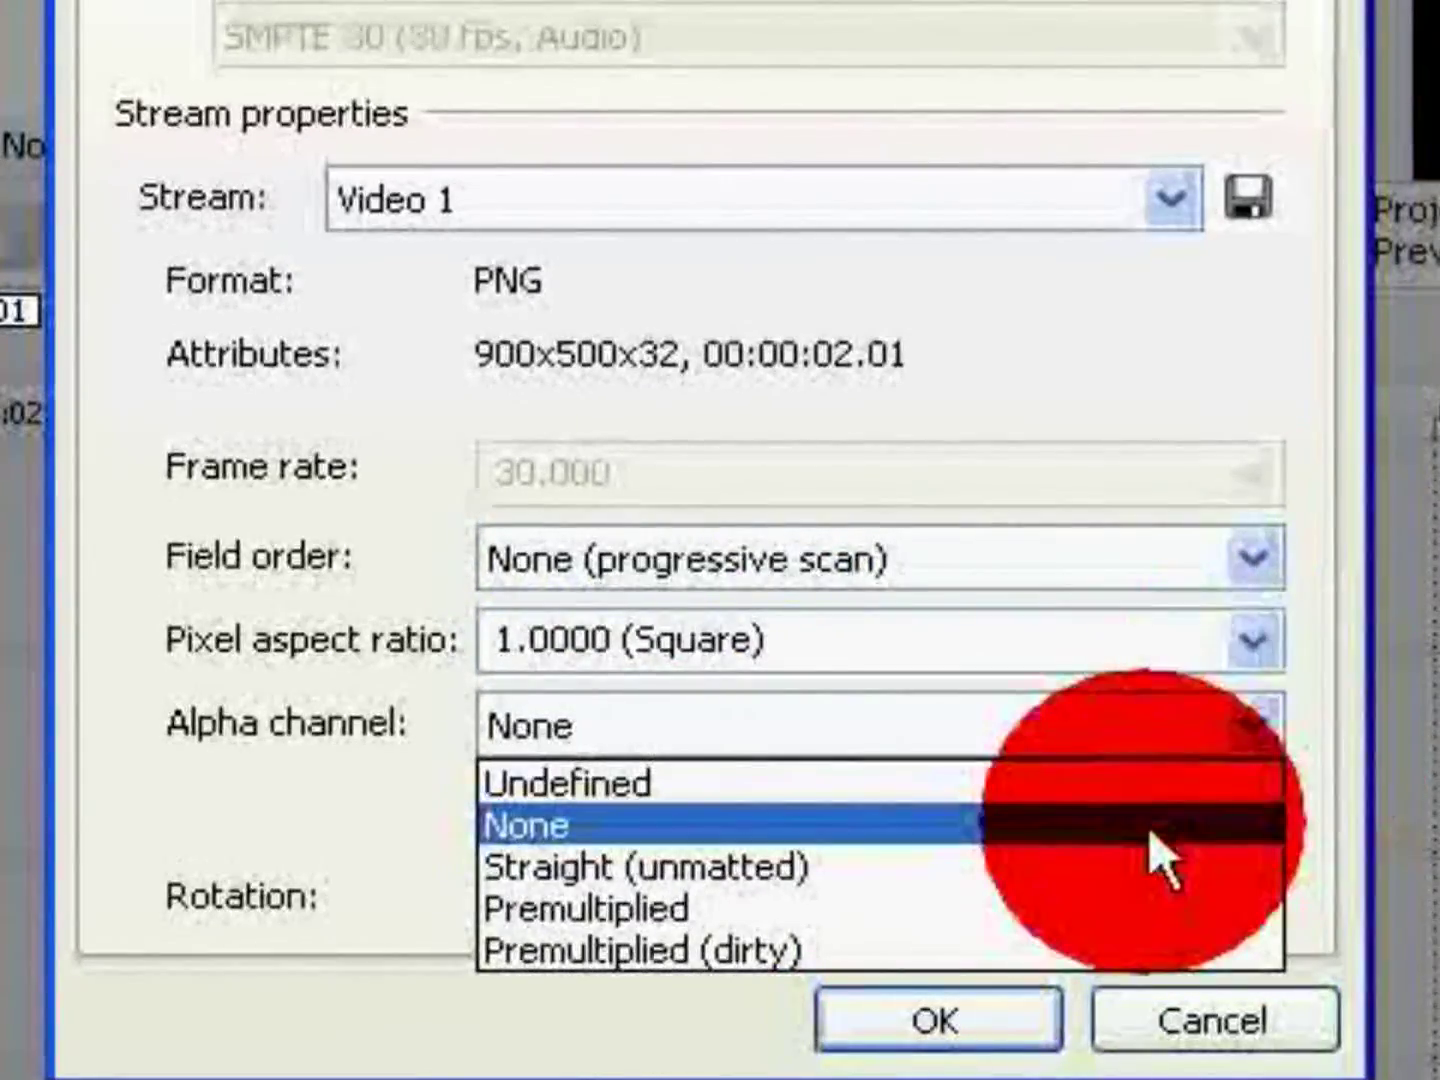
left_click(1106, 868)
left_click(998, 1003)
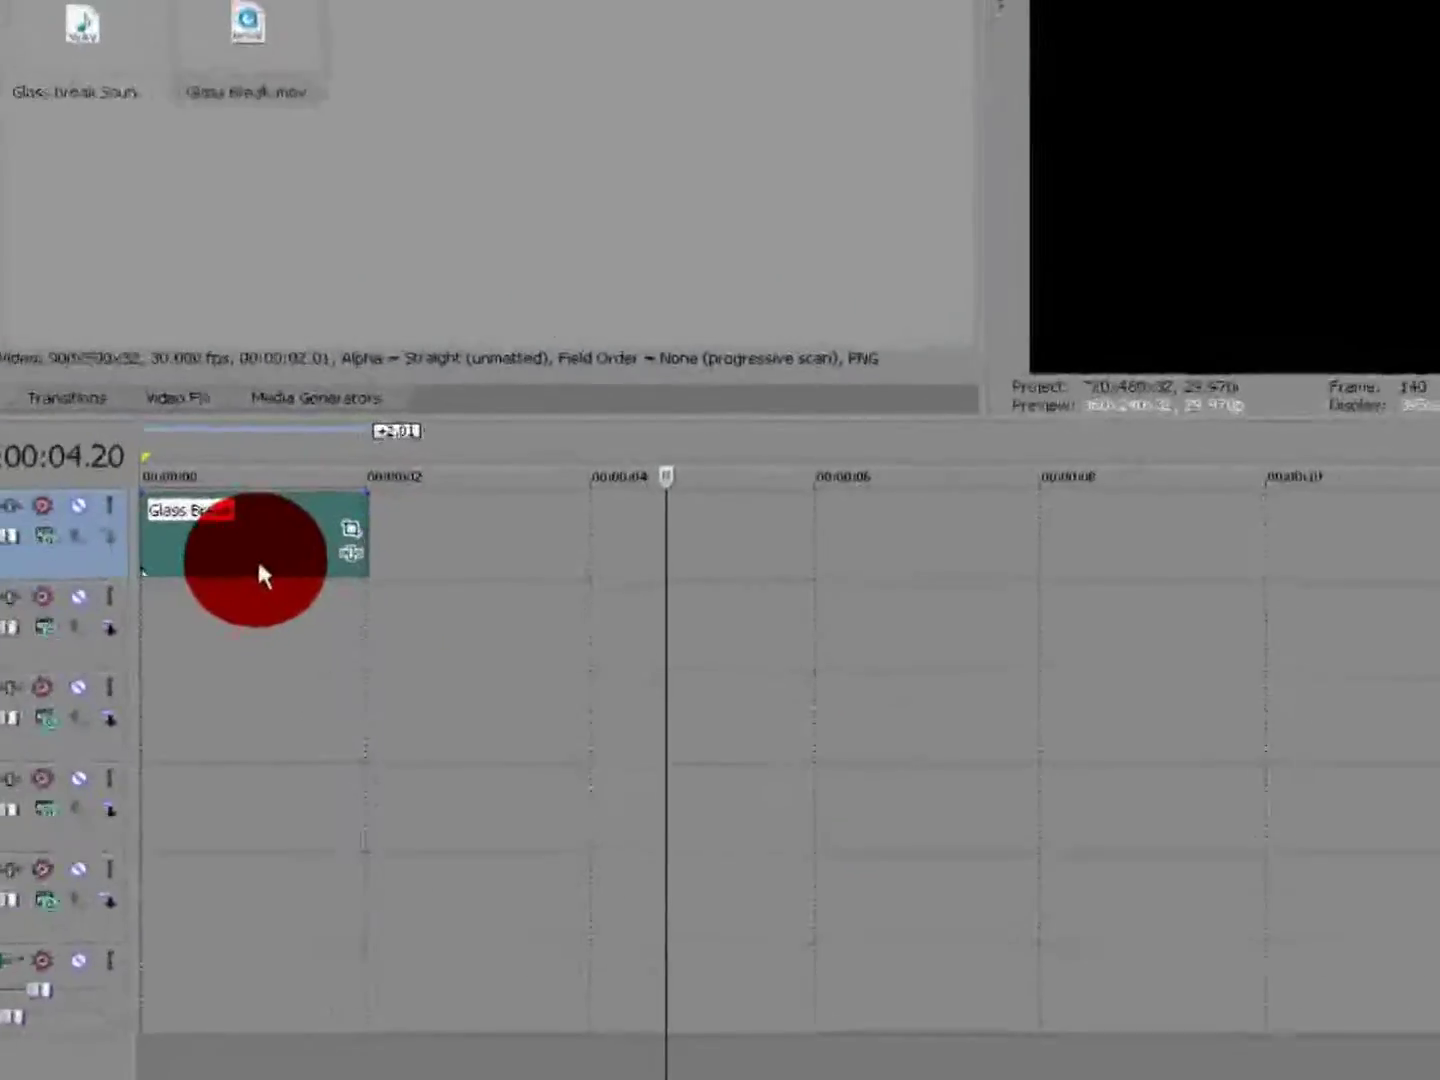
left_click(152, 560)
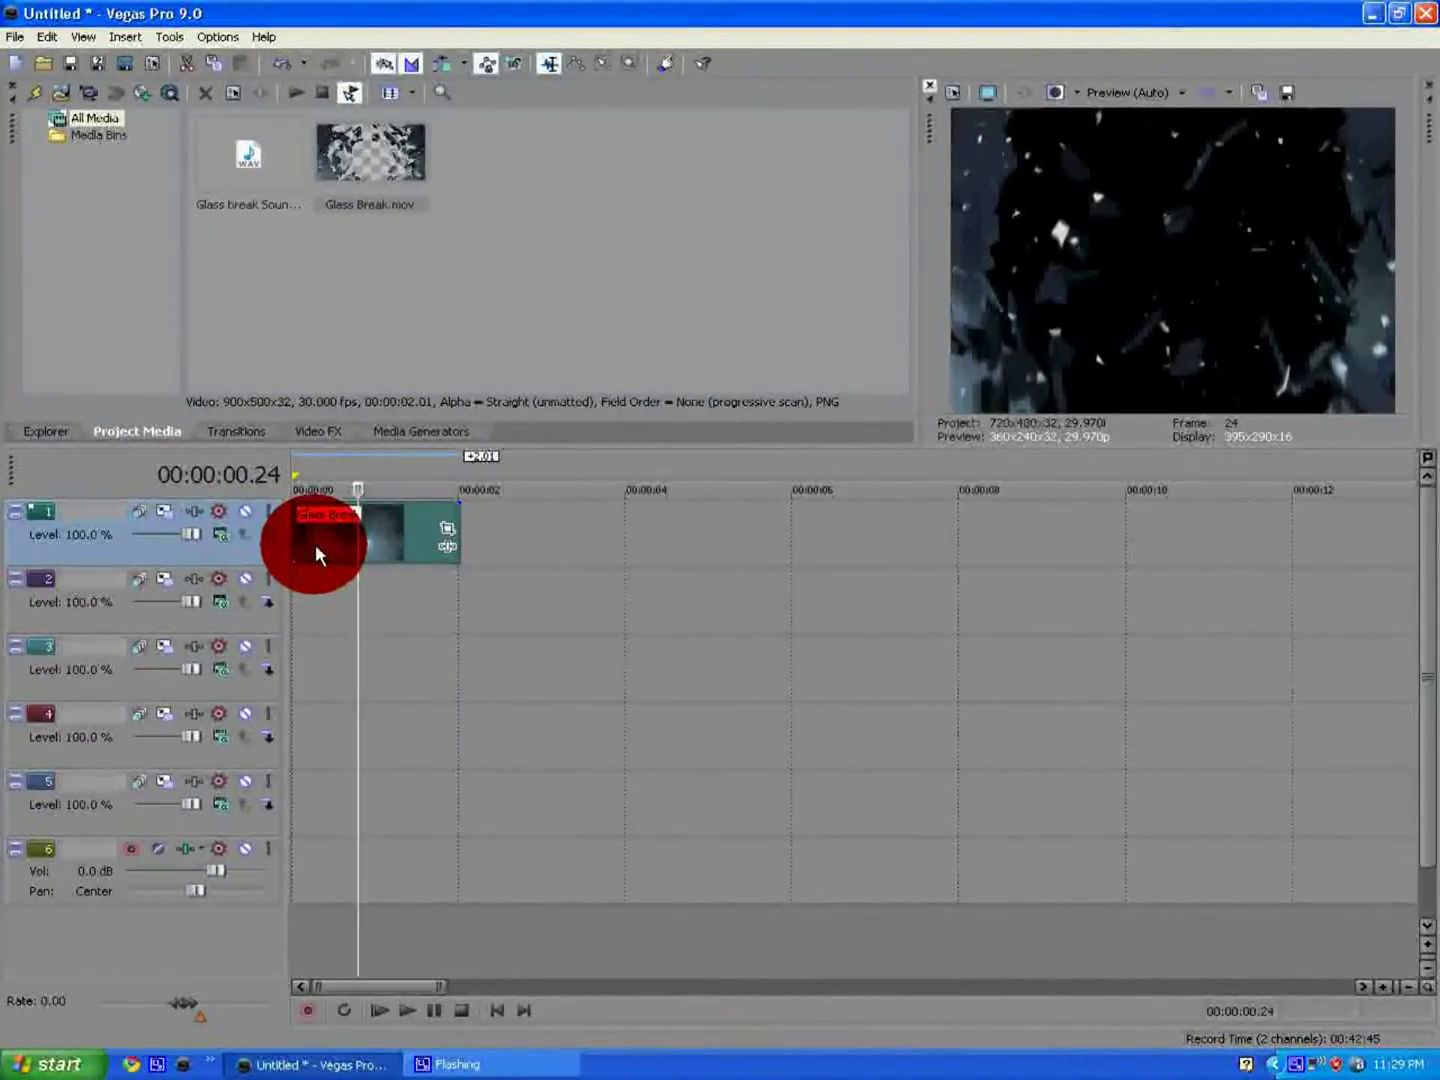
left_click(292, 537)
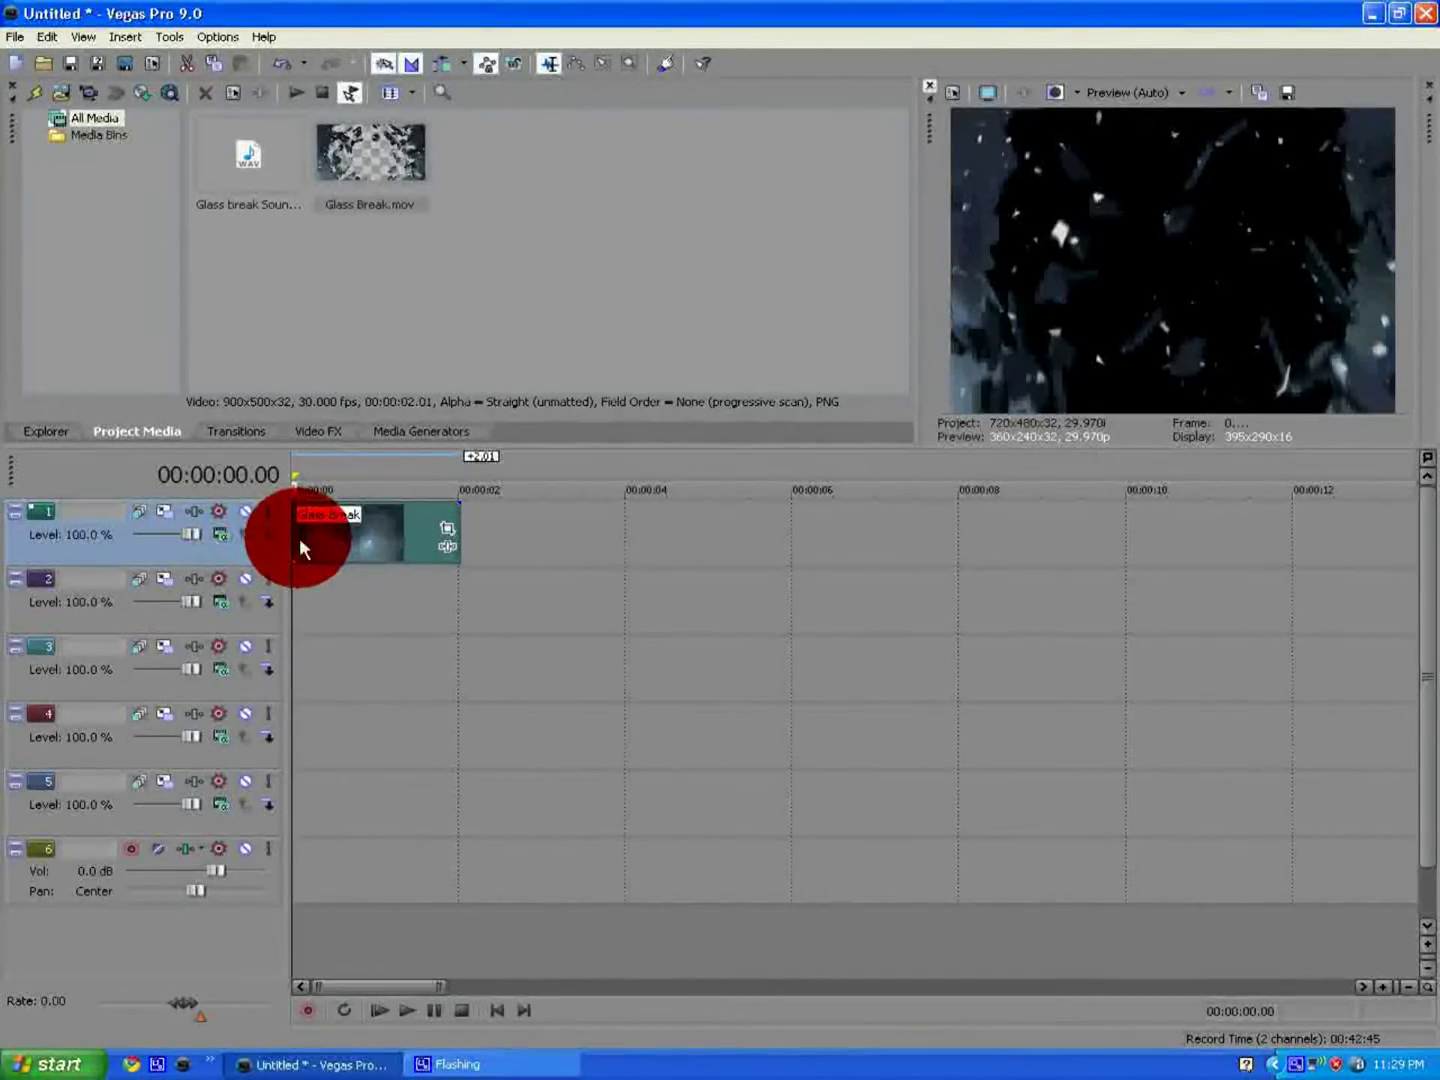
left_click(385, 1008)
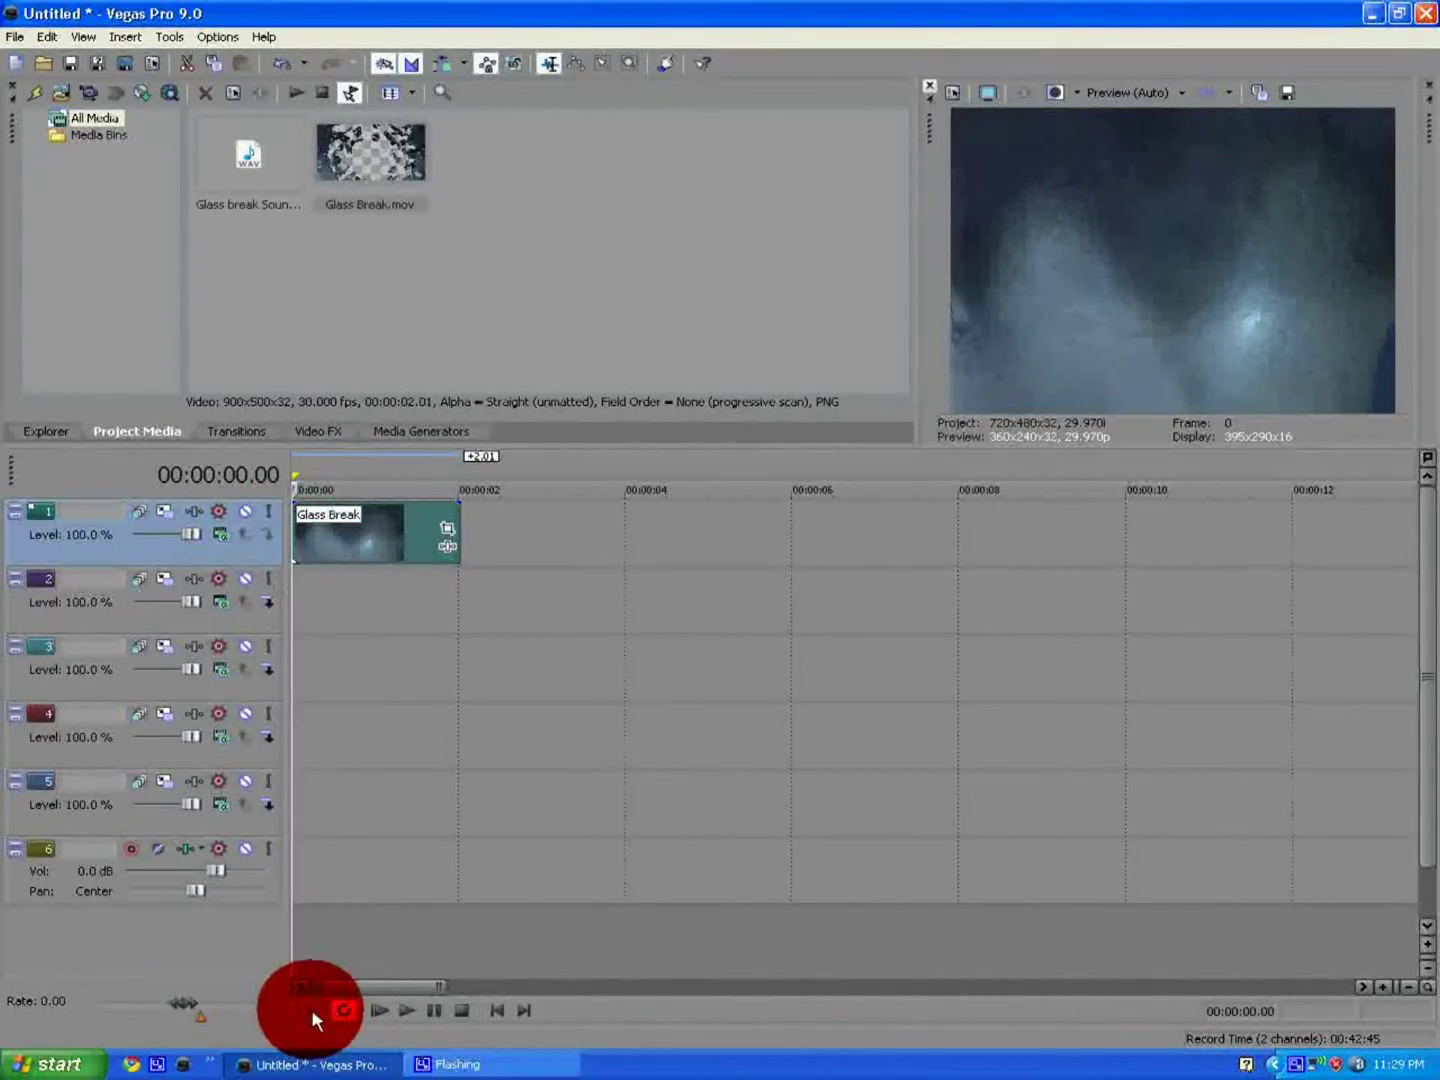
left_click_drag(181, 1000, 210, 1000)
left_click(461, 1006)
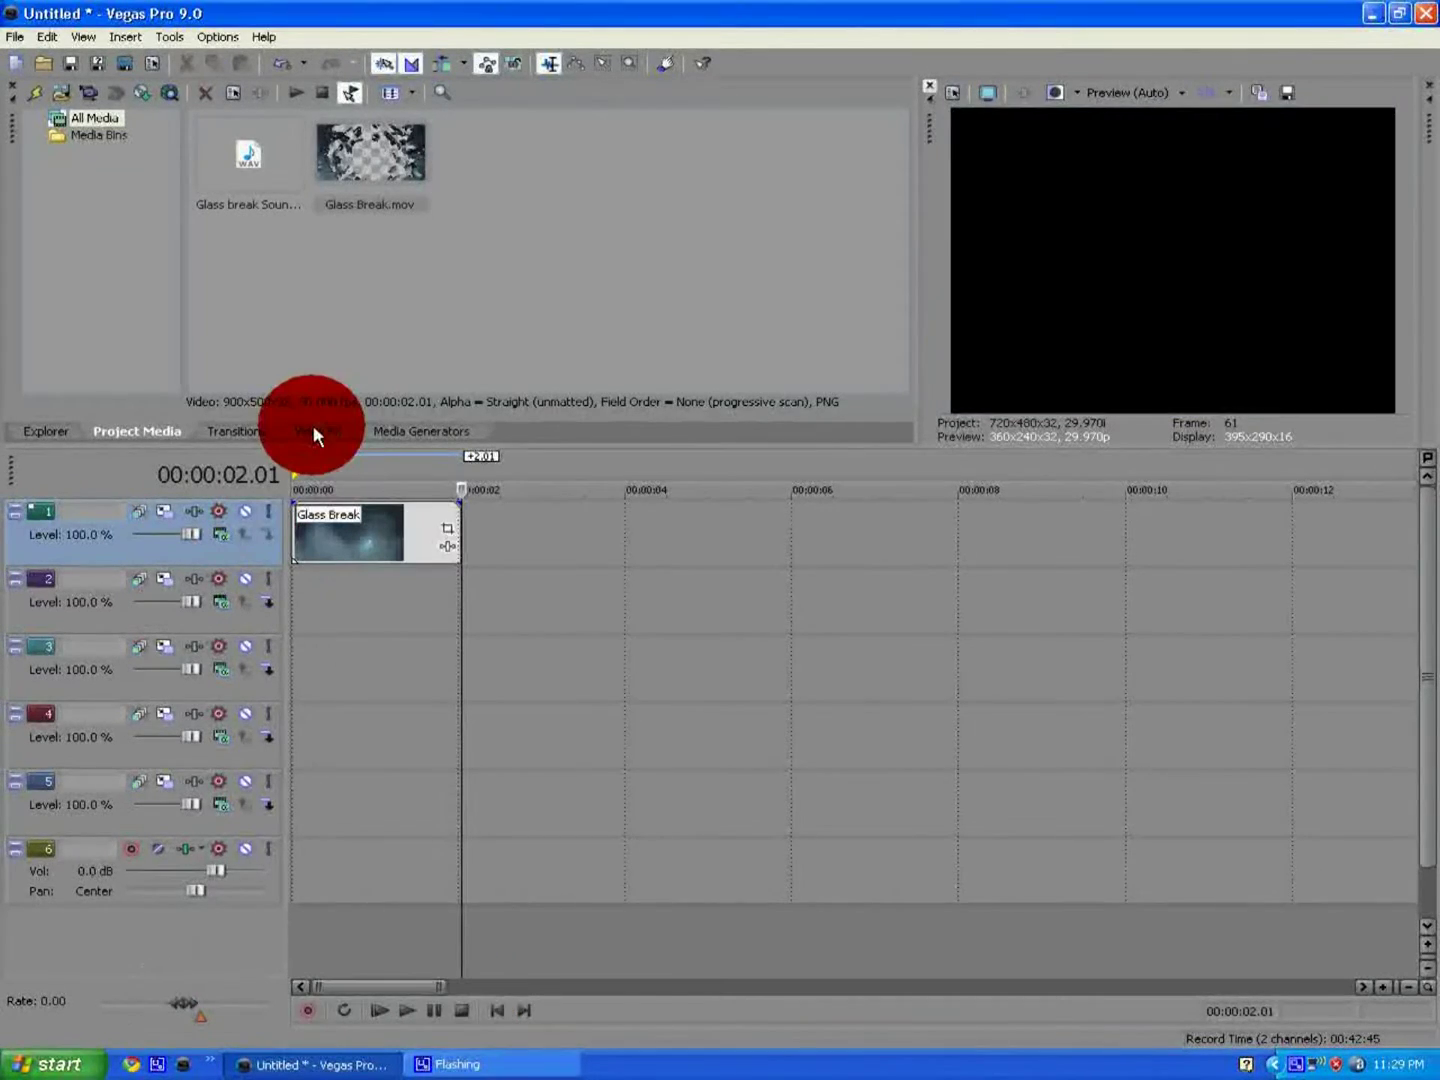
- Add a Default Text event, Sony Text 1, to track 4 from the Text generator presets
left_click(398, 435)
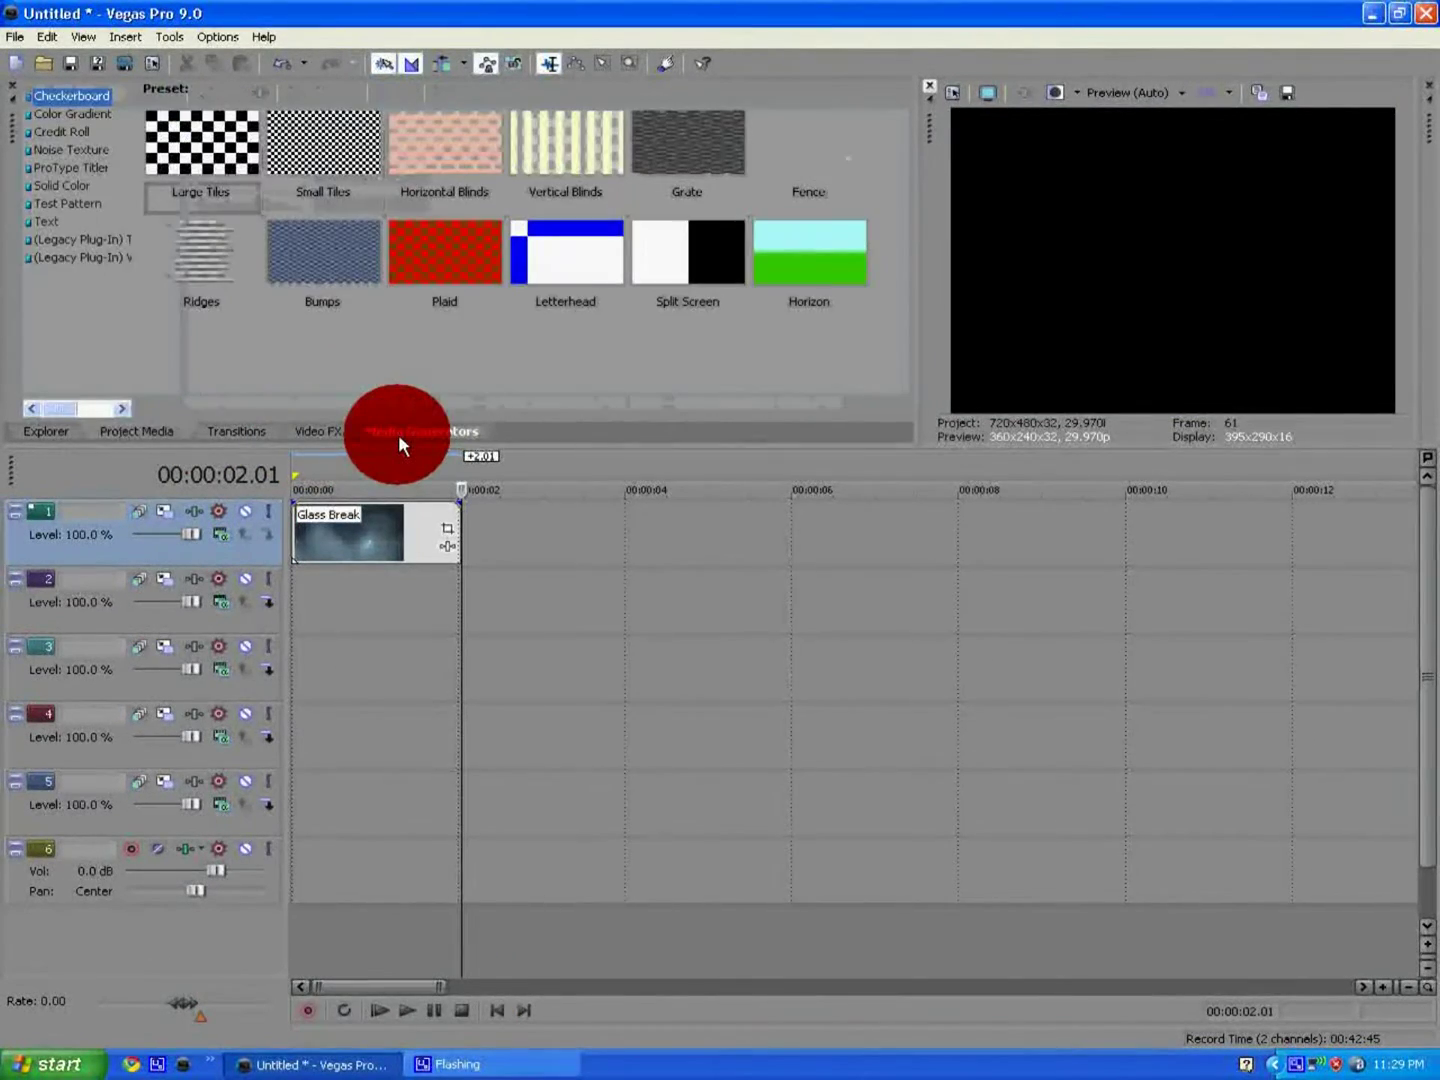
left_click(49, 223)
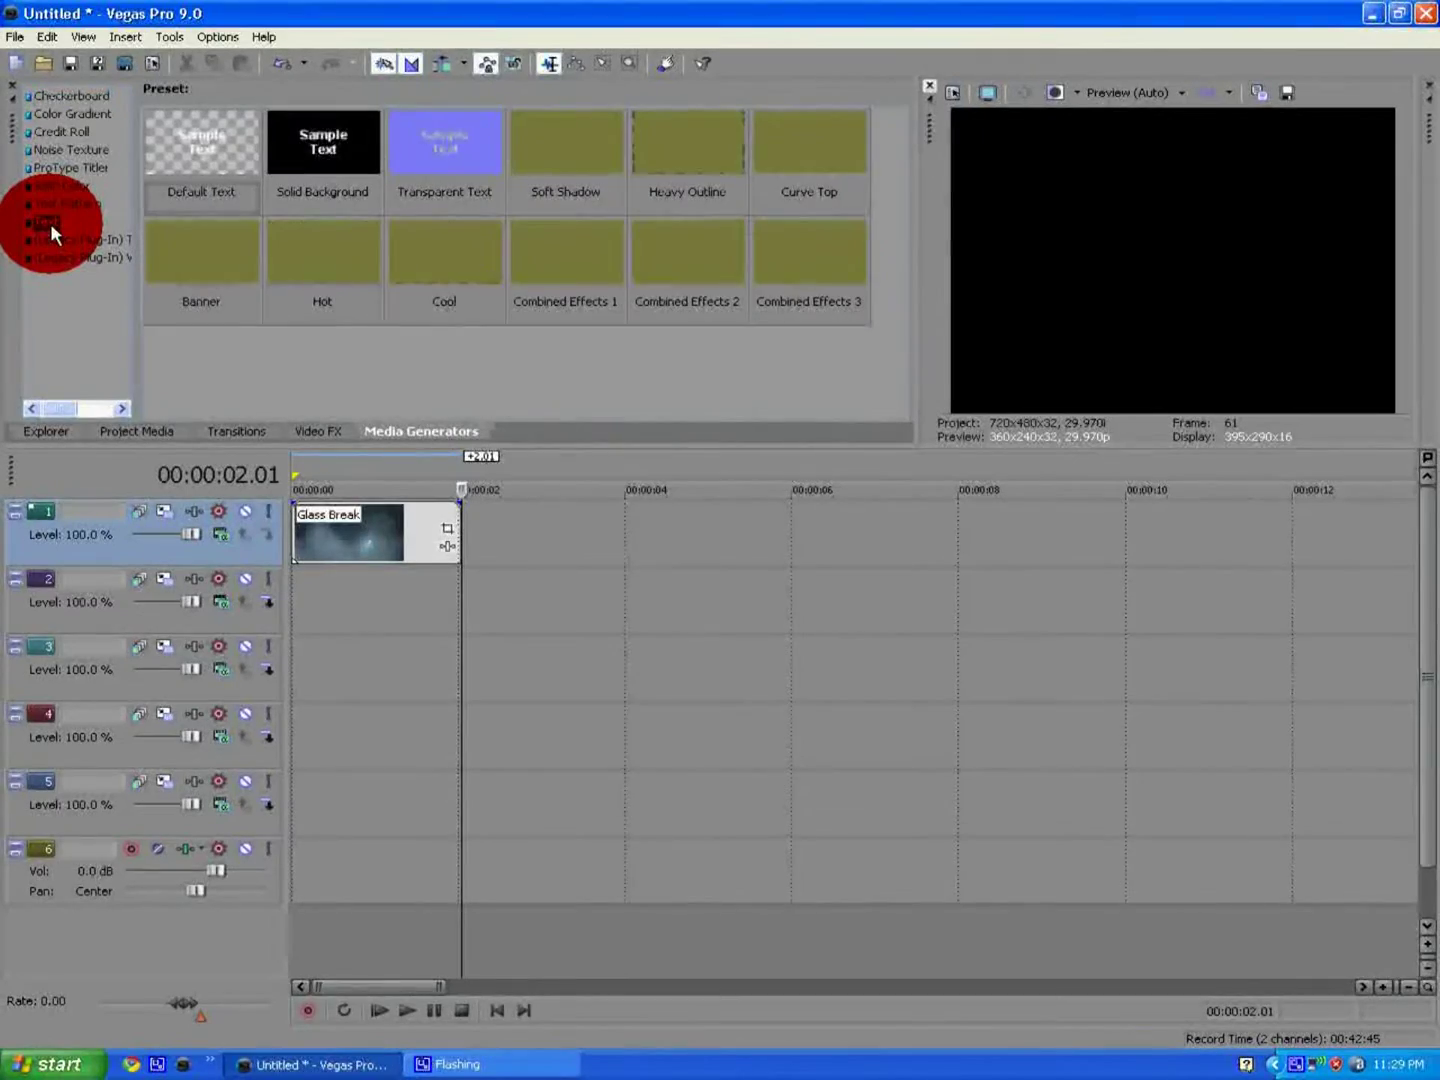
left_click_drag(203, 139, 293, 762)
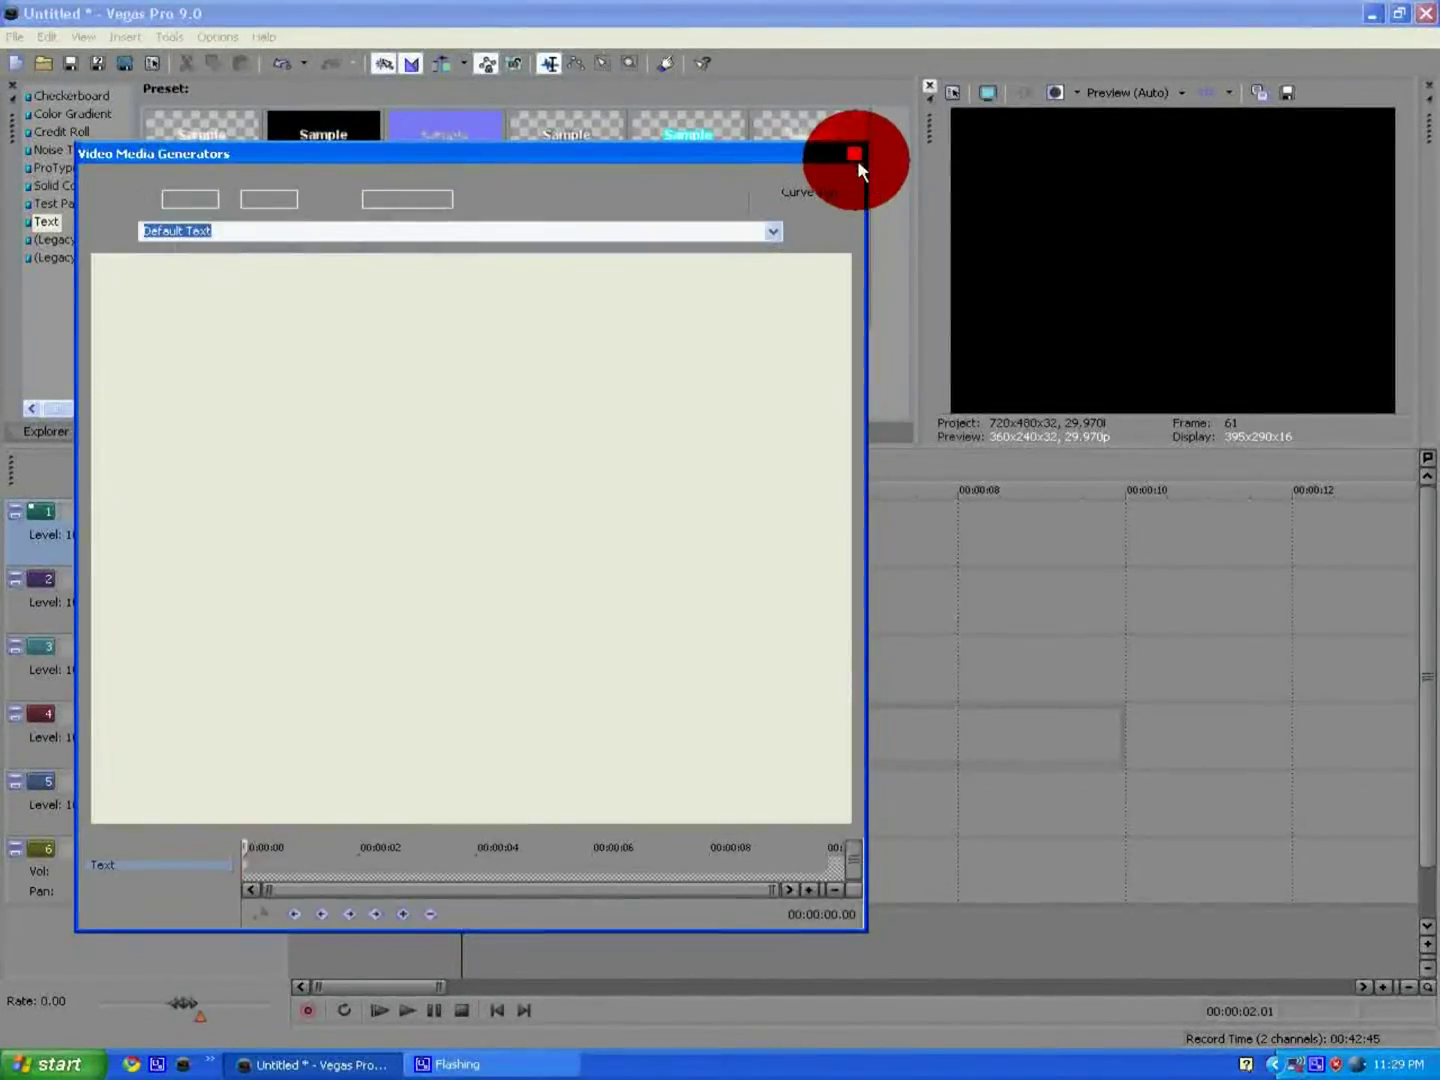
left_click(855, 153)
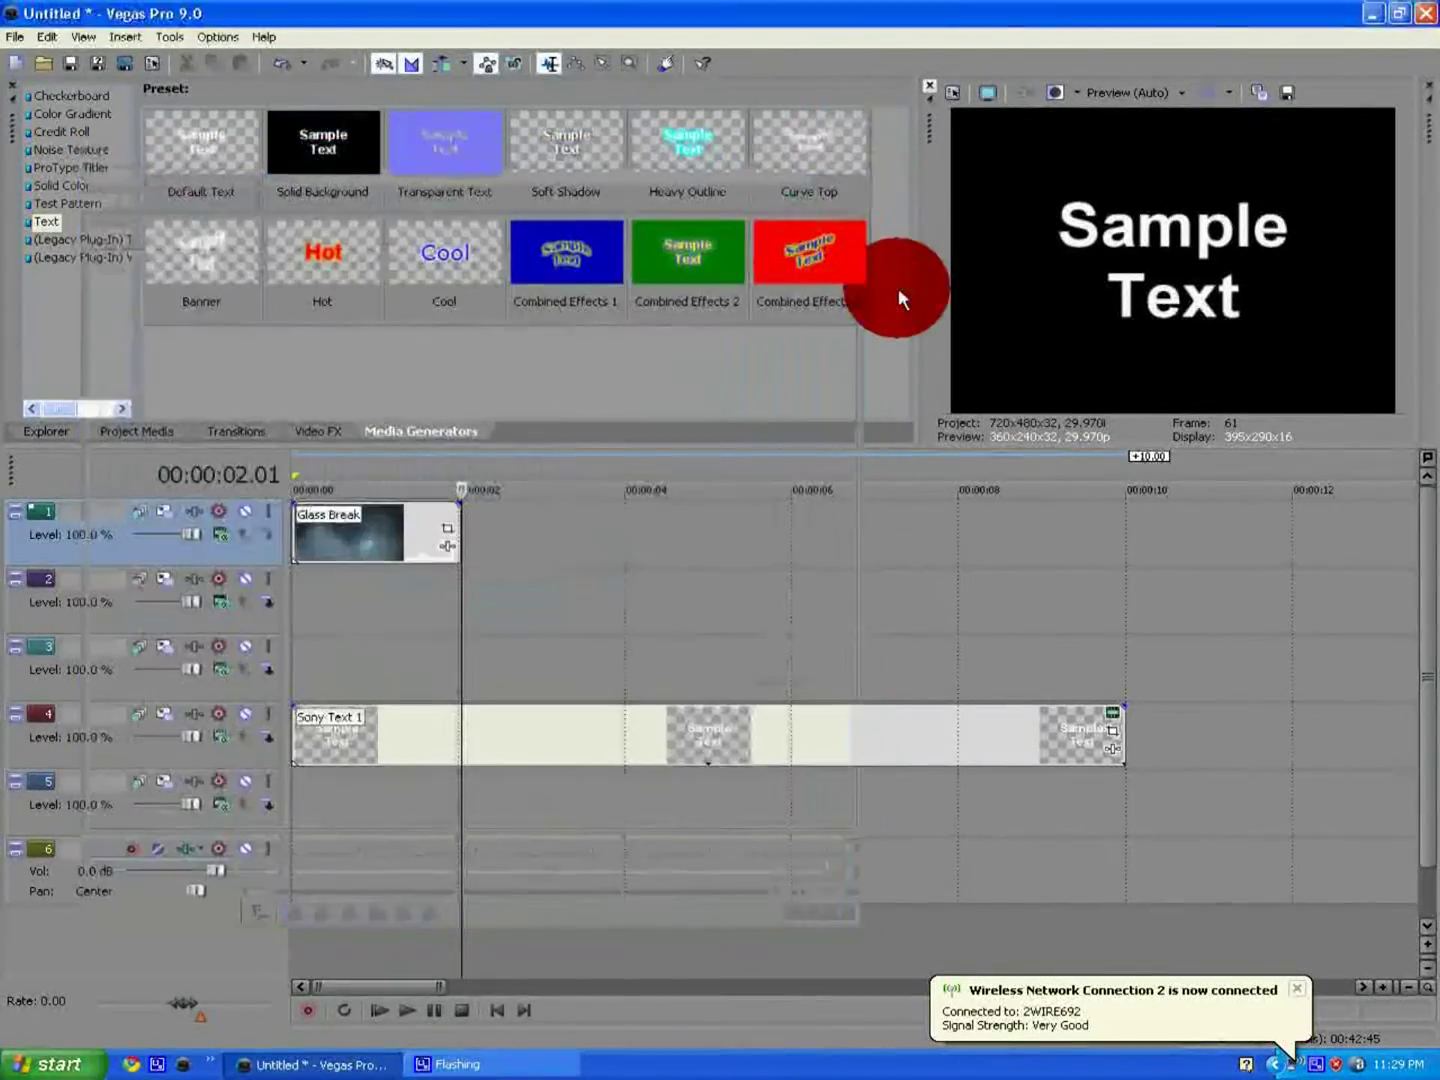
left_click(1313, 1004)
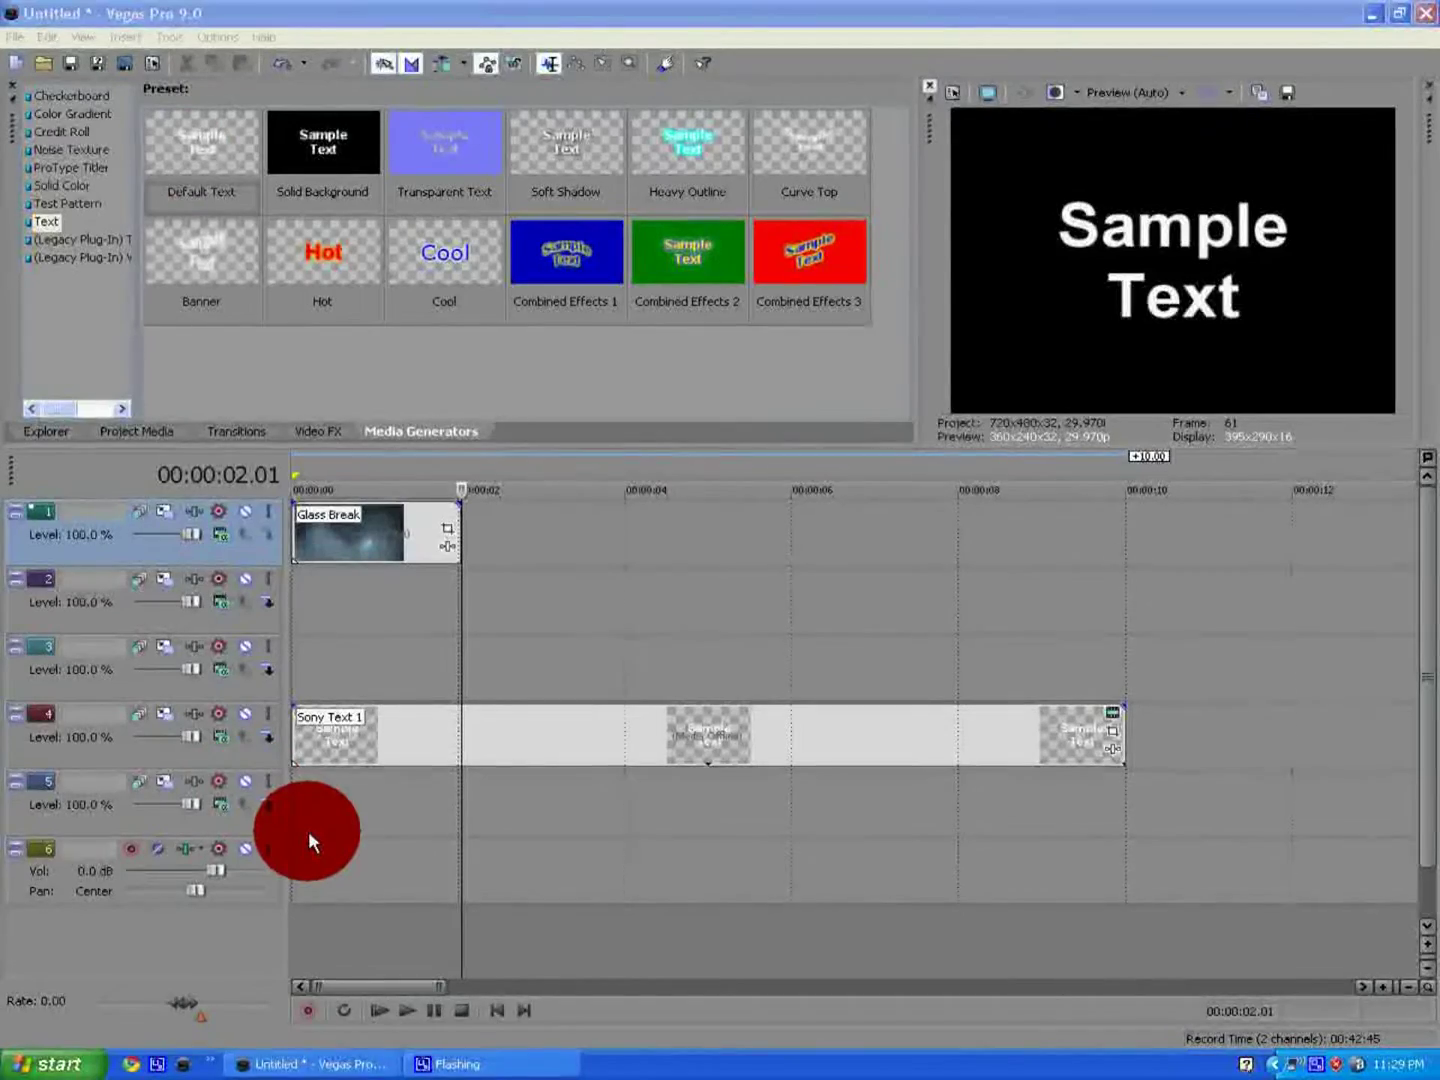
- Add a second Default Text event, Sony Text 2, onto track 5
left_click_drag(304, 820, 286, 823)
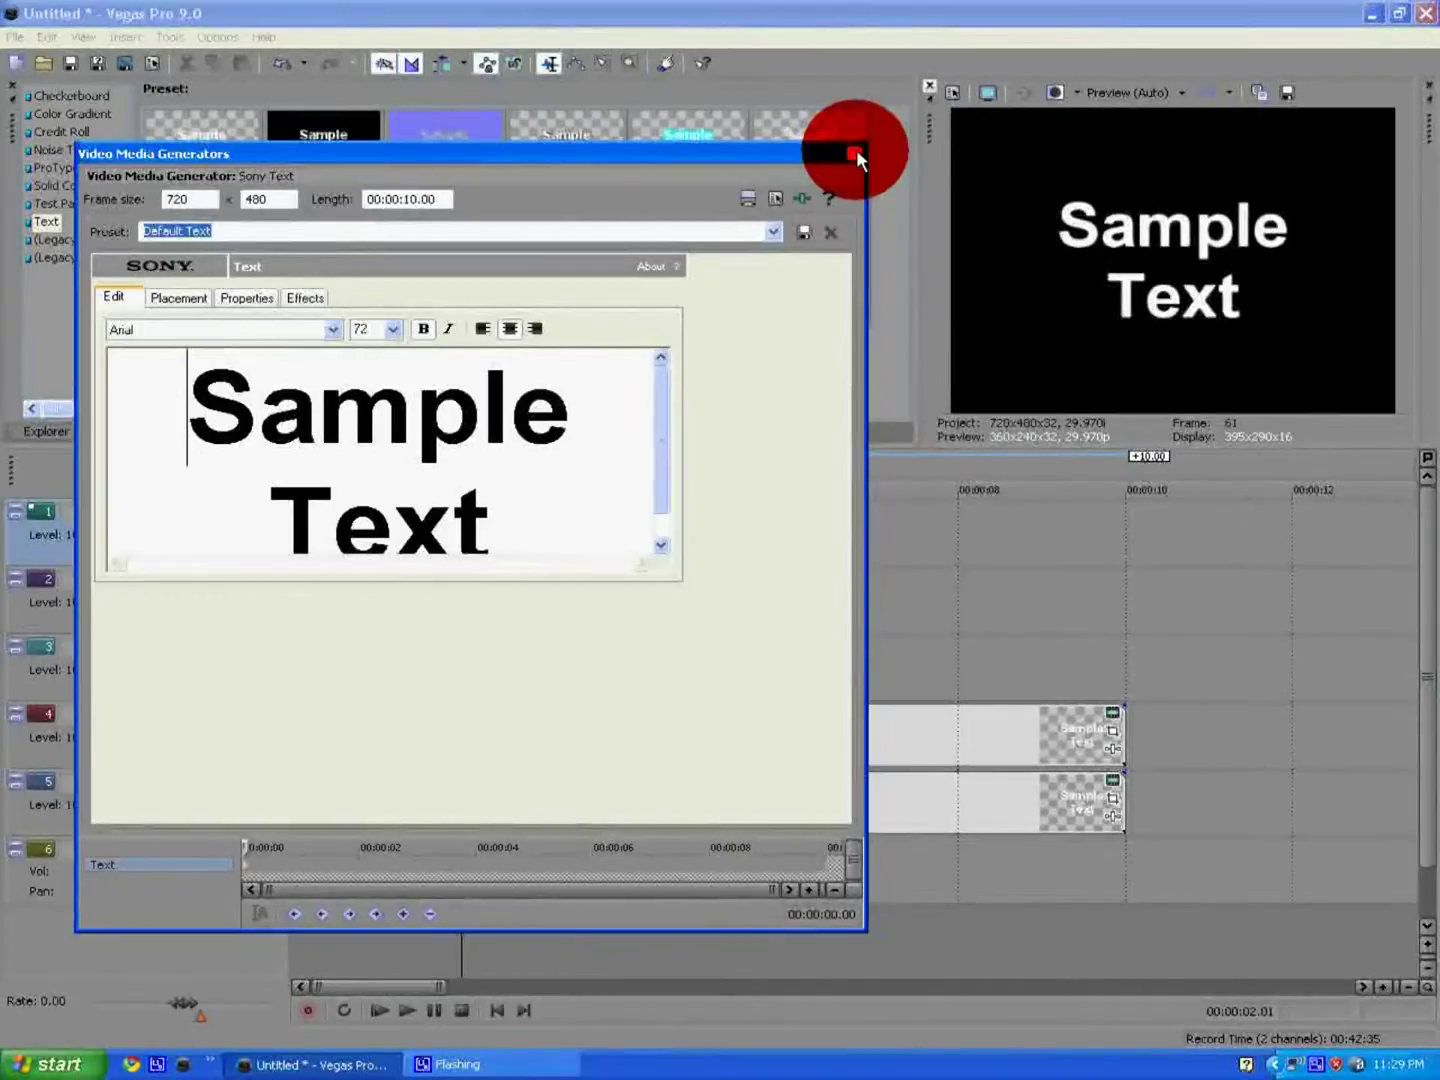
left_click(853, 152)
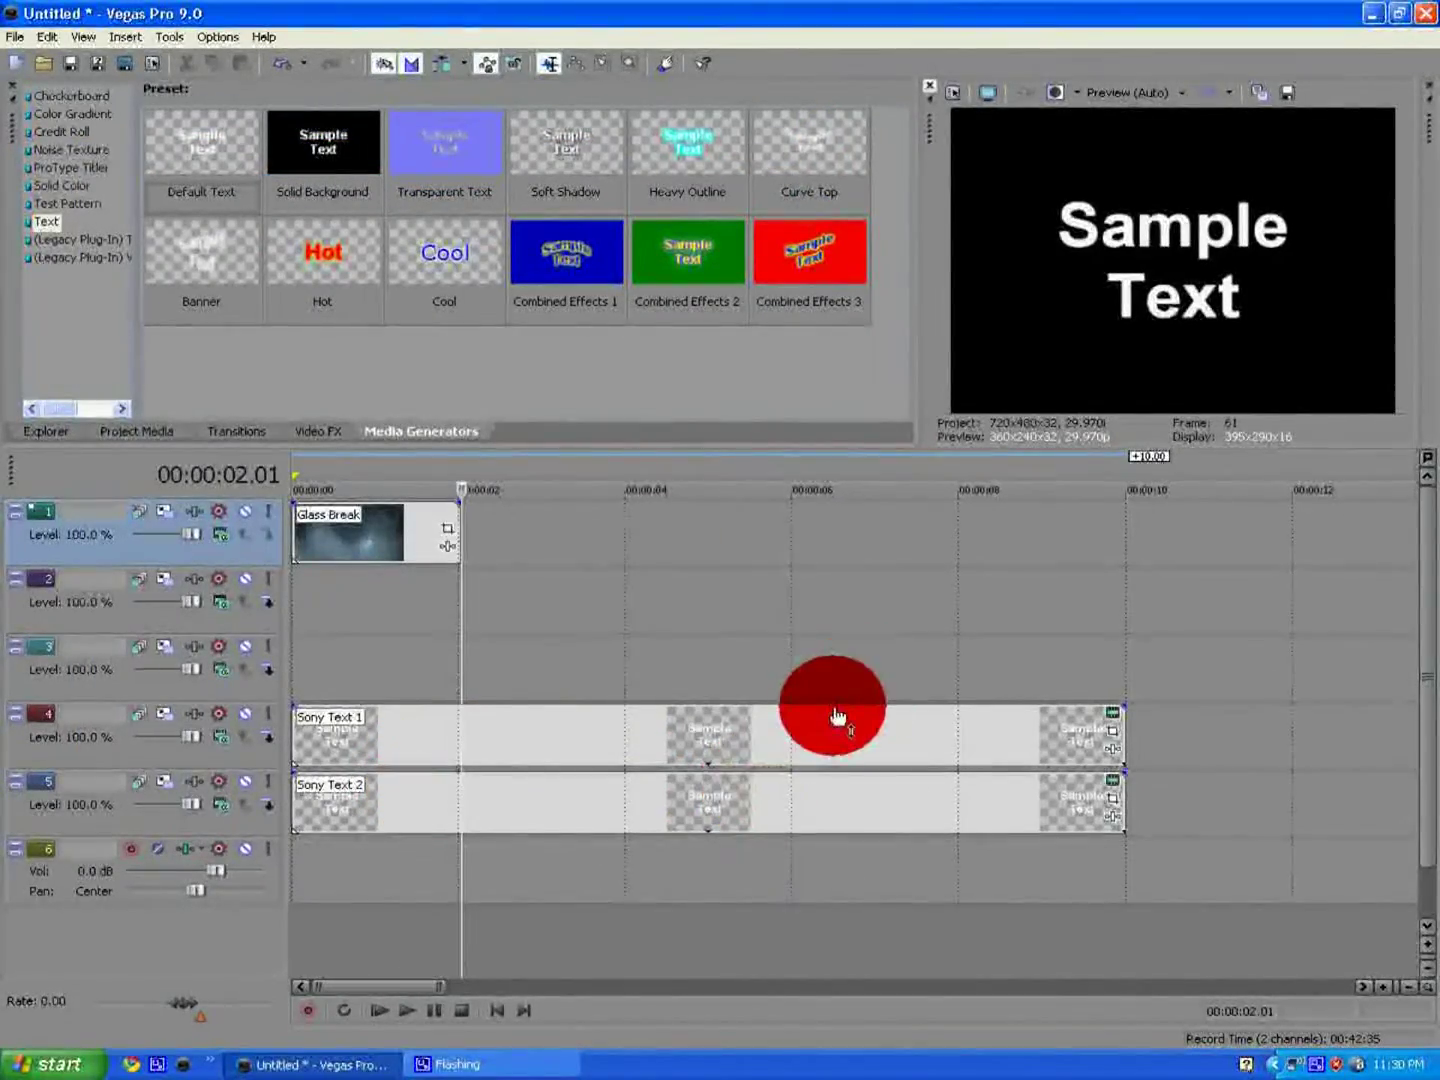
left_click(304, 443)
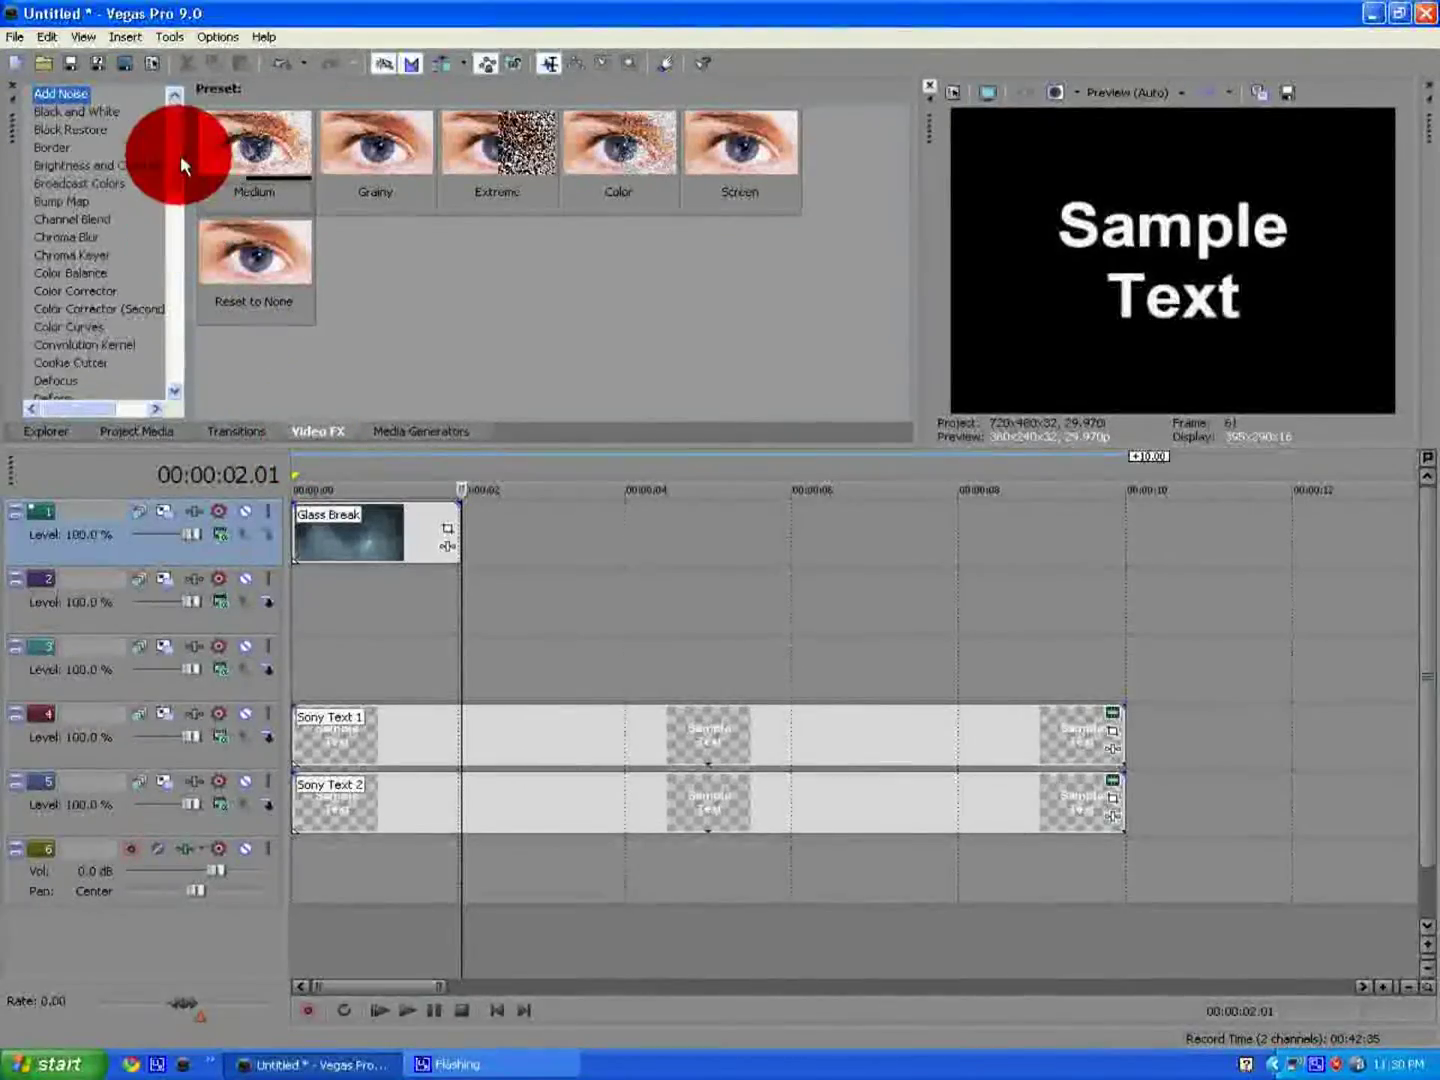
- Apply the Glow effect's Epic Intro preset to Sony Text 1
left_click_drag(183, 130, 164, 193)
left_click(59, 301)
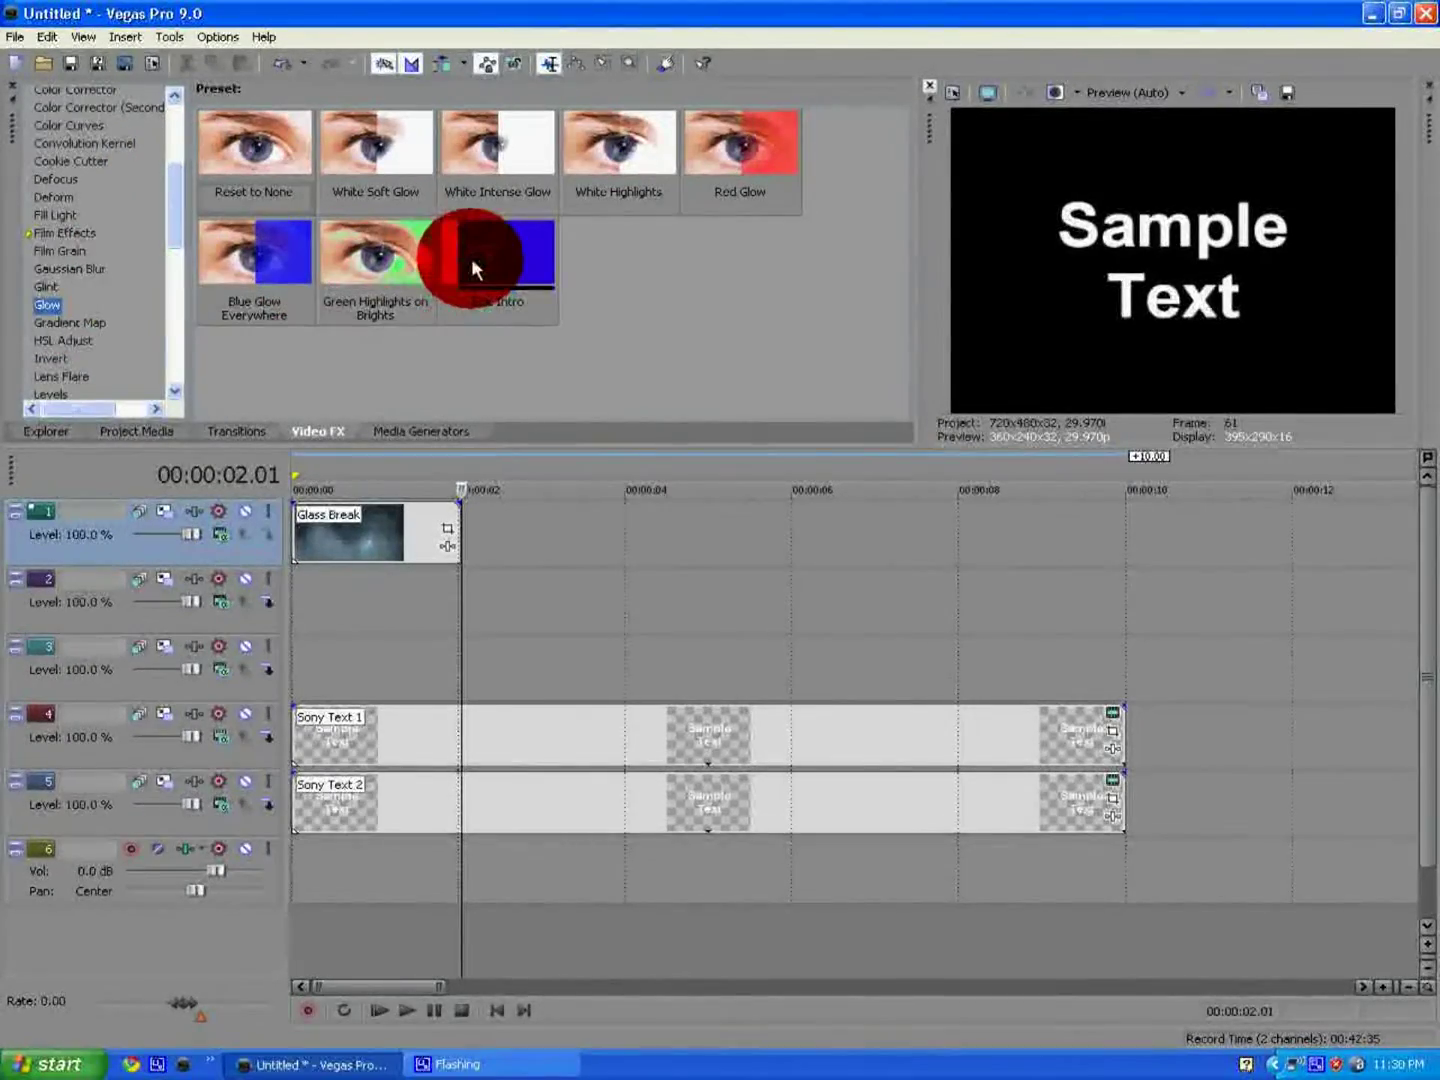
left_click_drag(471, 258, 600, 732)
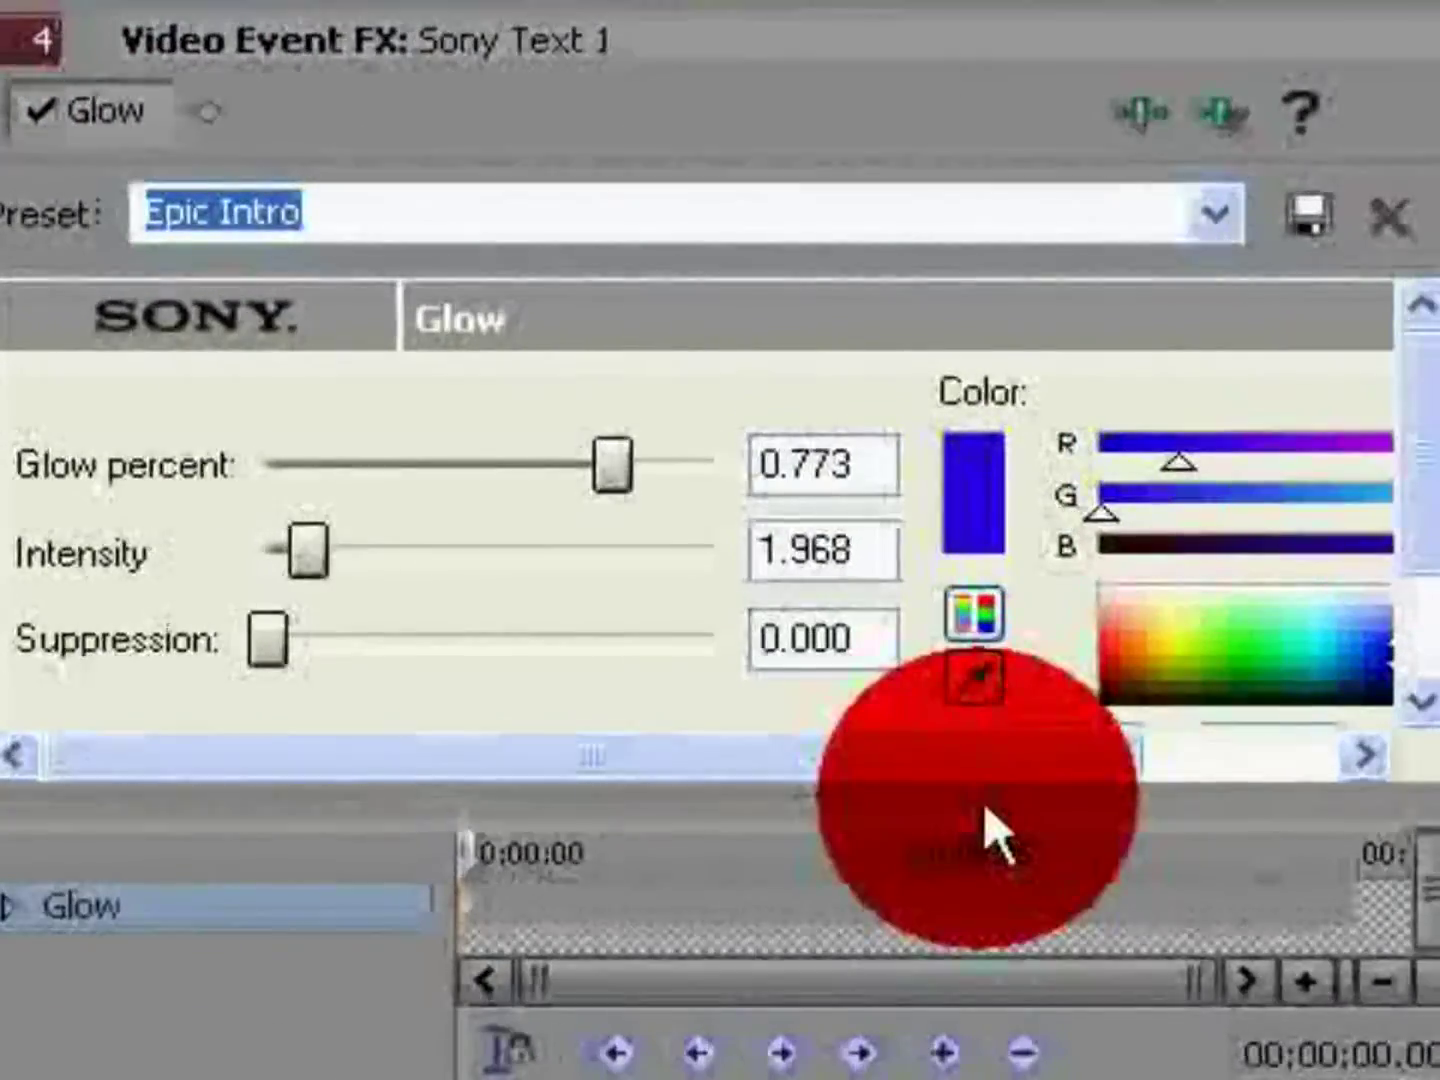
left_click_drag(980, 768, 1066, 789)
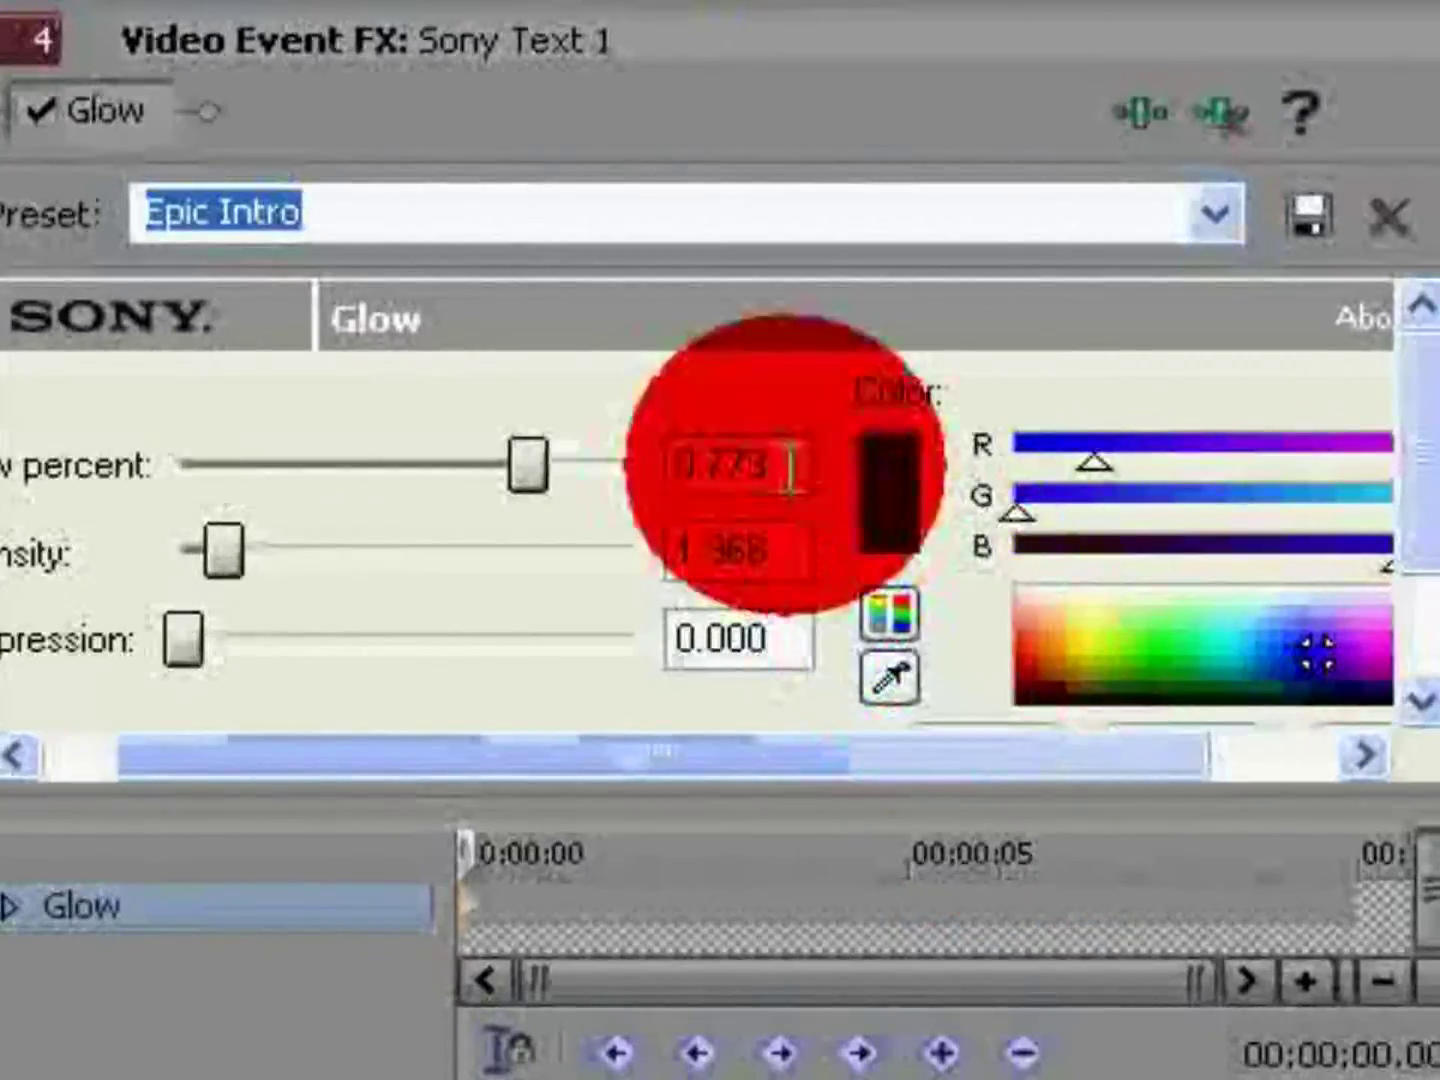
left_click_drag(1416, 433, 1426, 469)
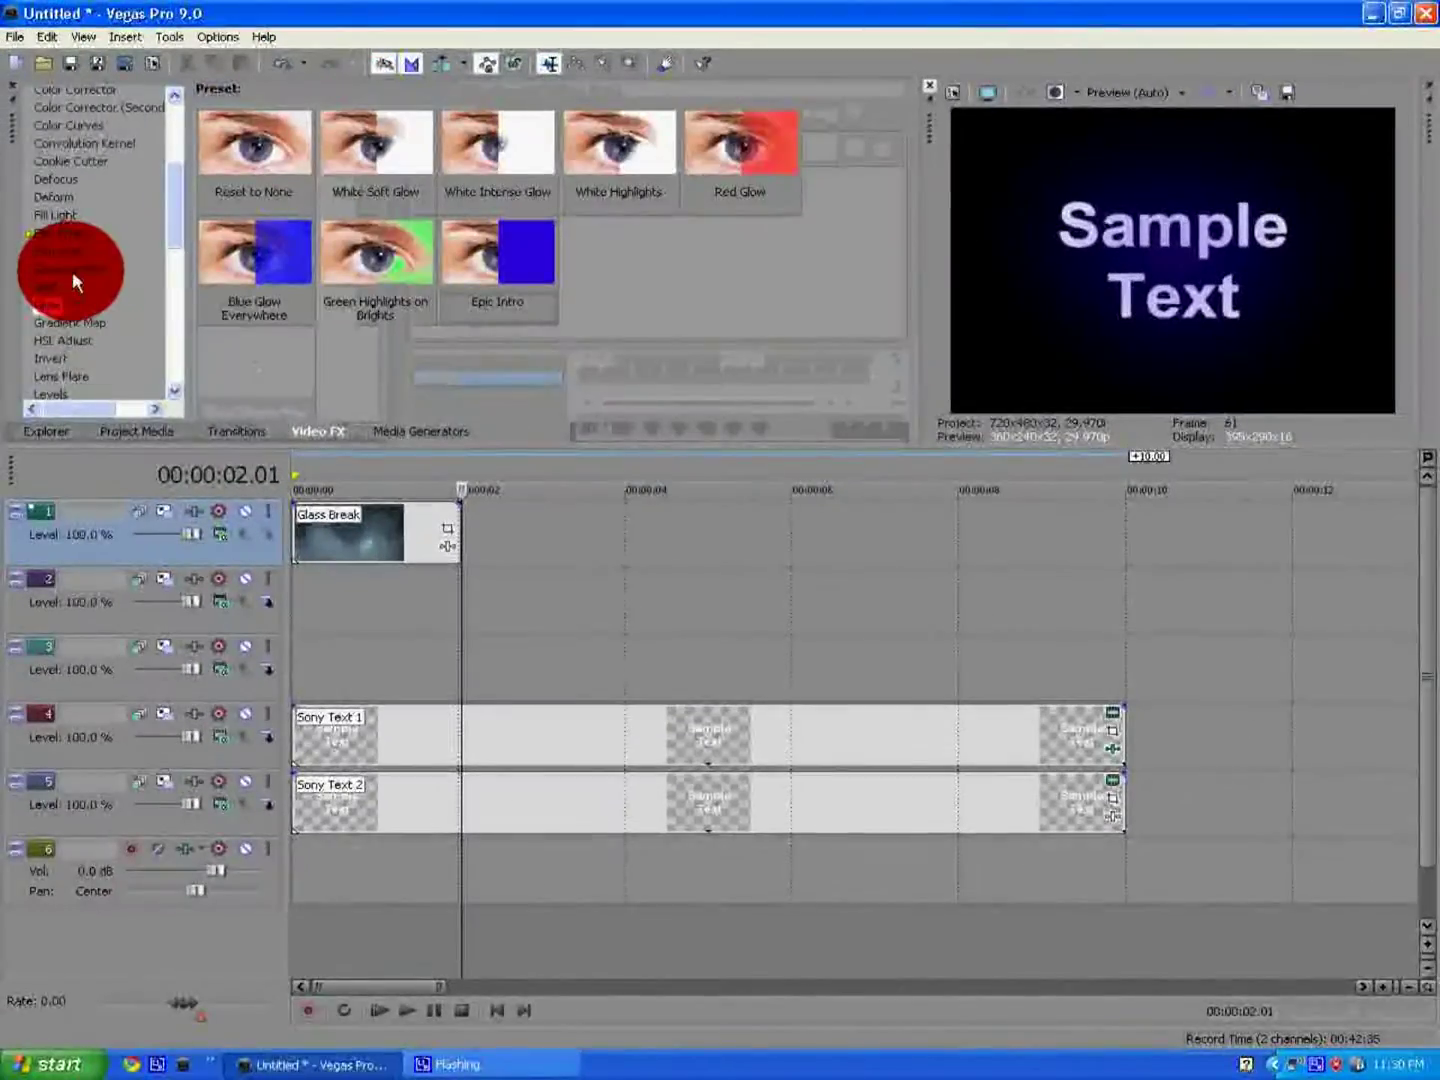
- Apply the Gaussian Blur Epic Intro preset to Sony Text 1 for a slight horizontal blur
left_click(74, 269)
left_click_drag(346, 251, 519, 733)
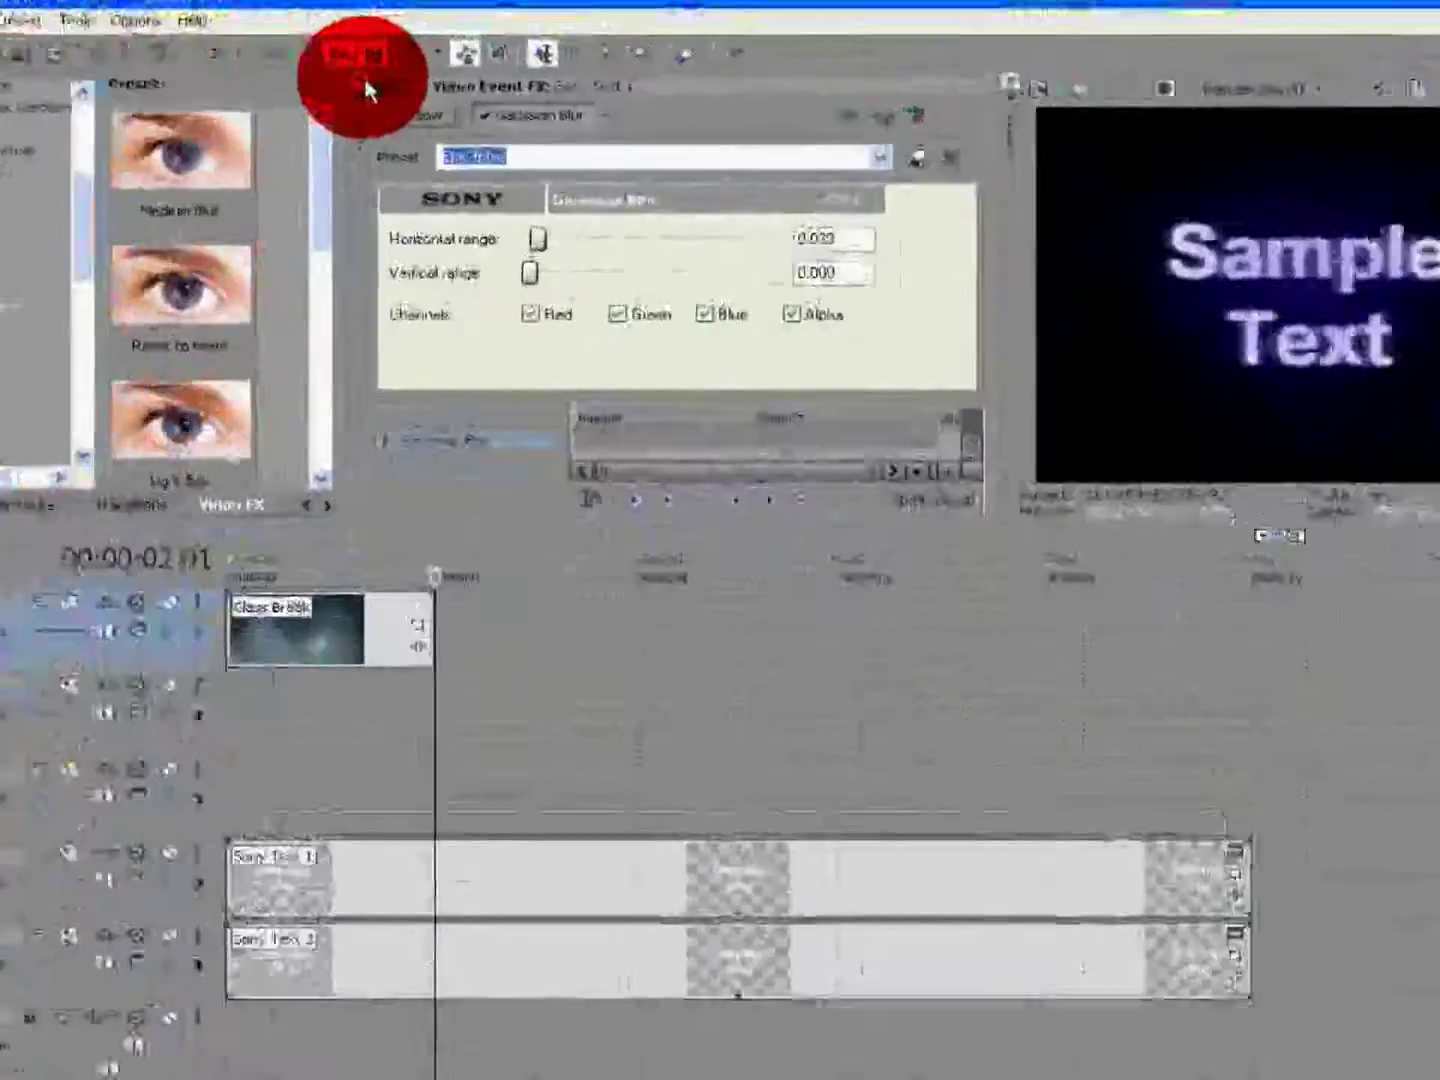
left_click(41, 58)
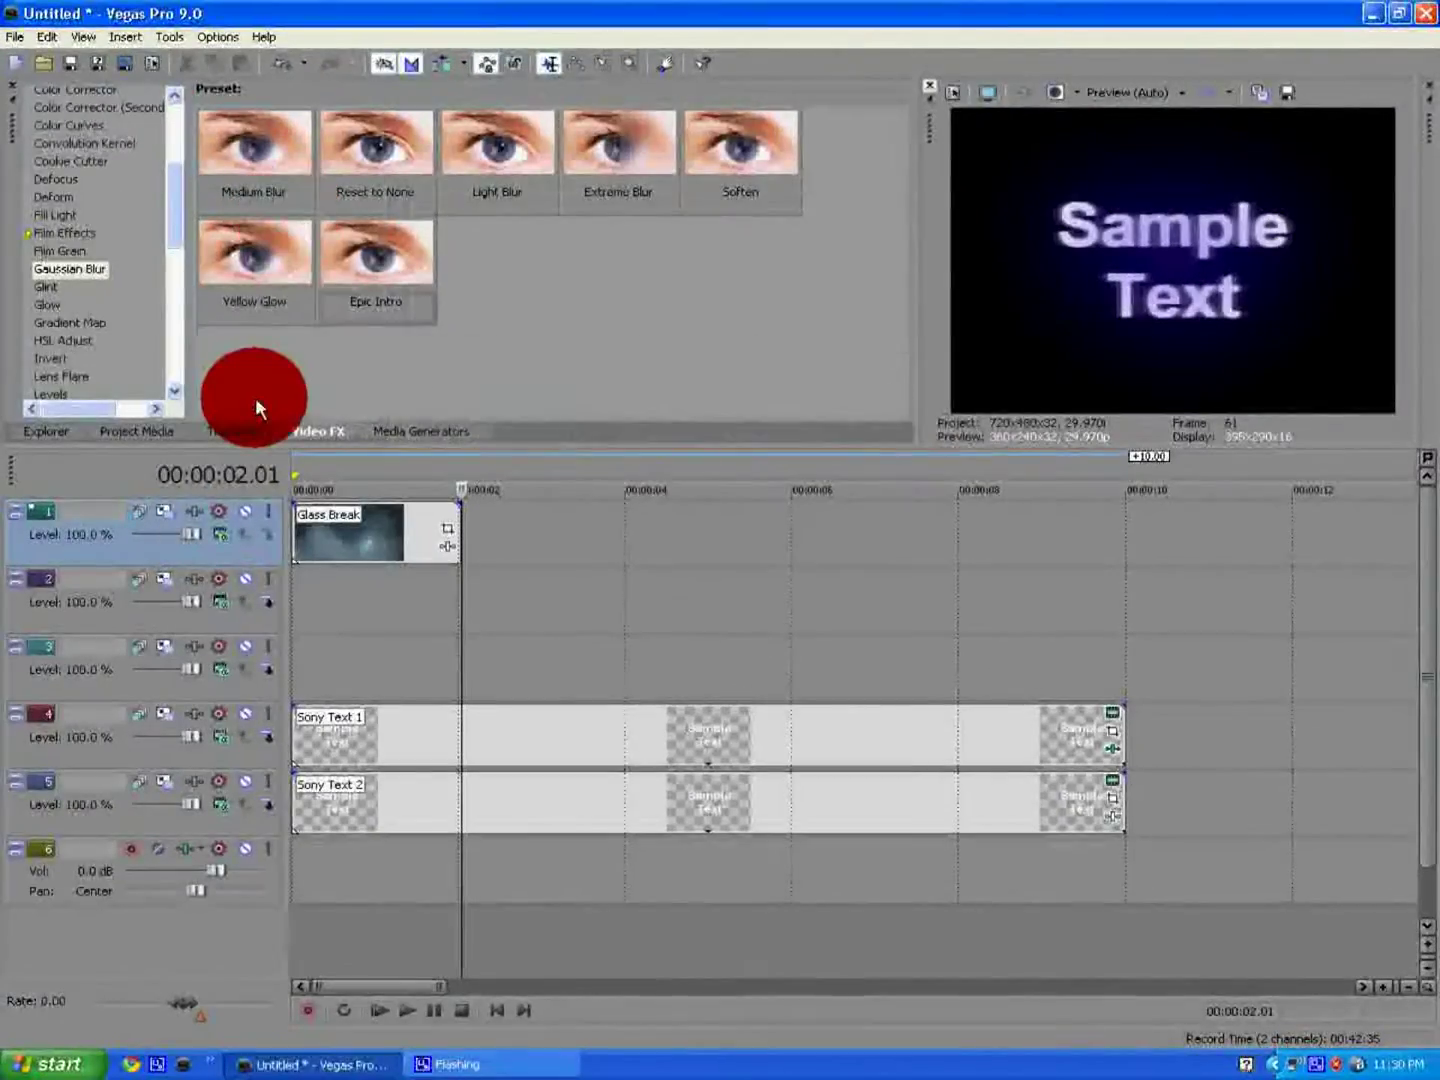
- Add a Standard Turbulence noise texture event to the timeline
left_click(401, 431)
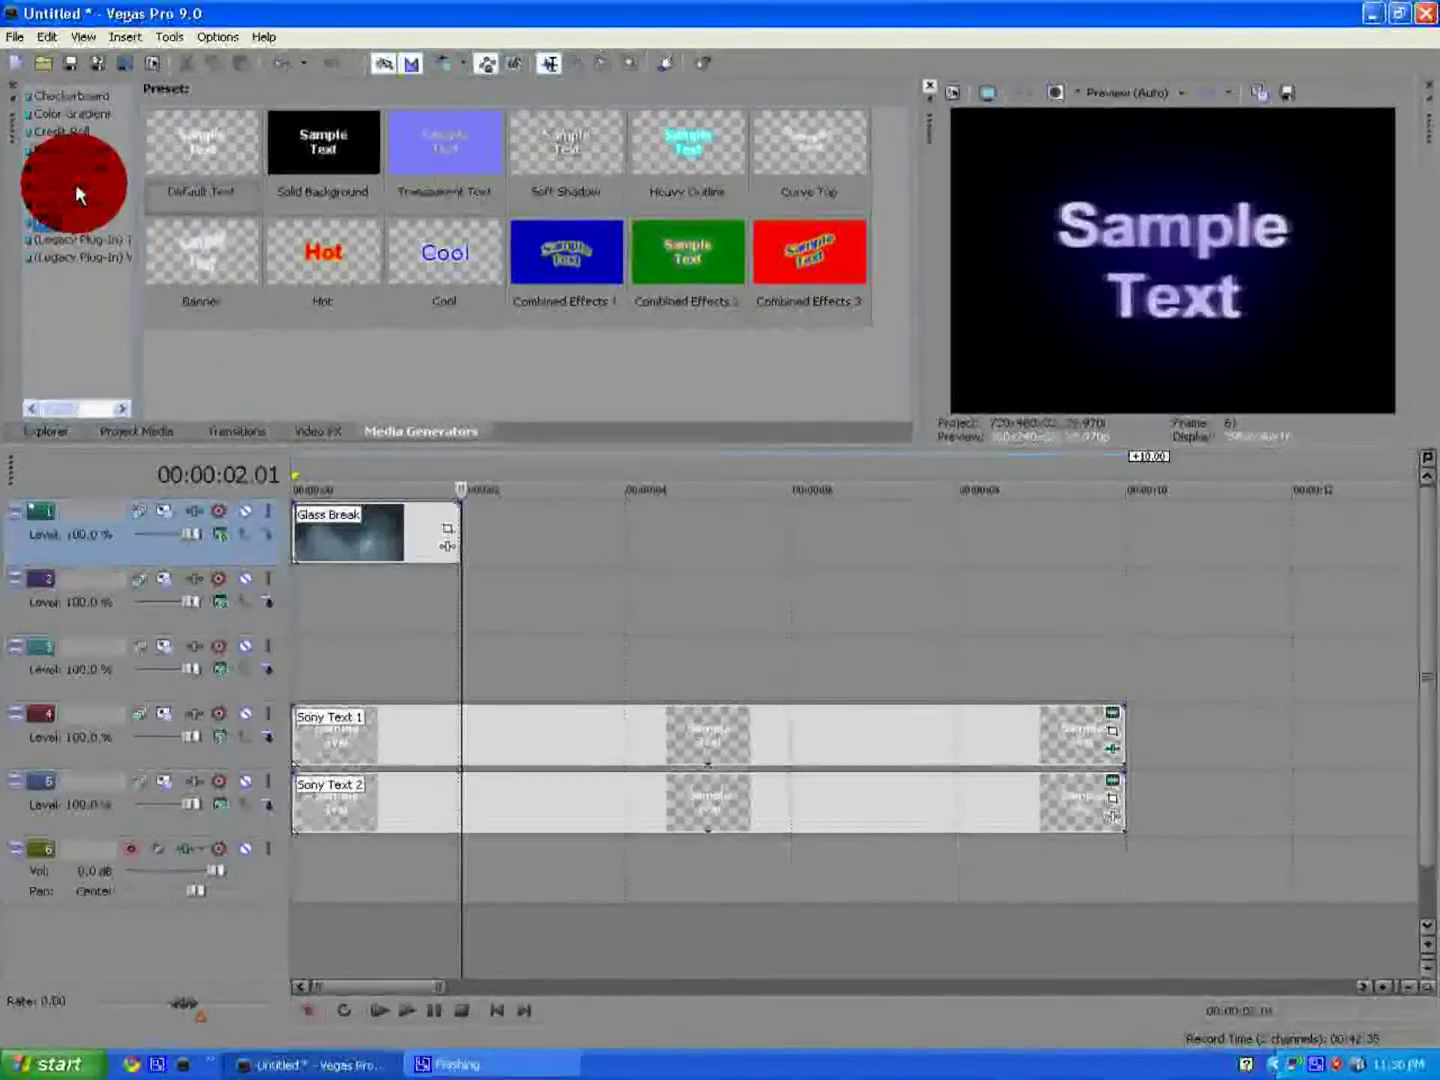
left_click(76, 149)
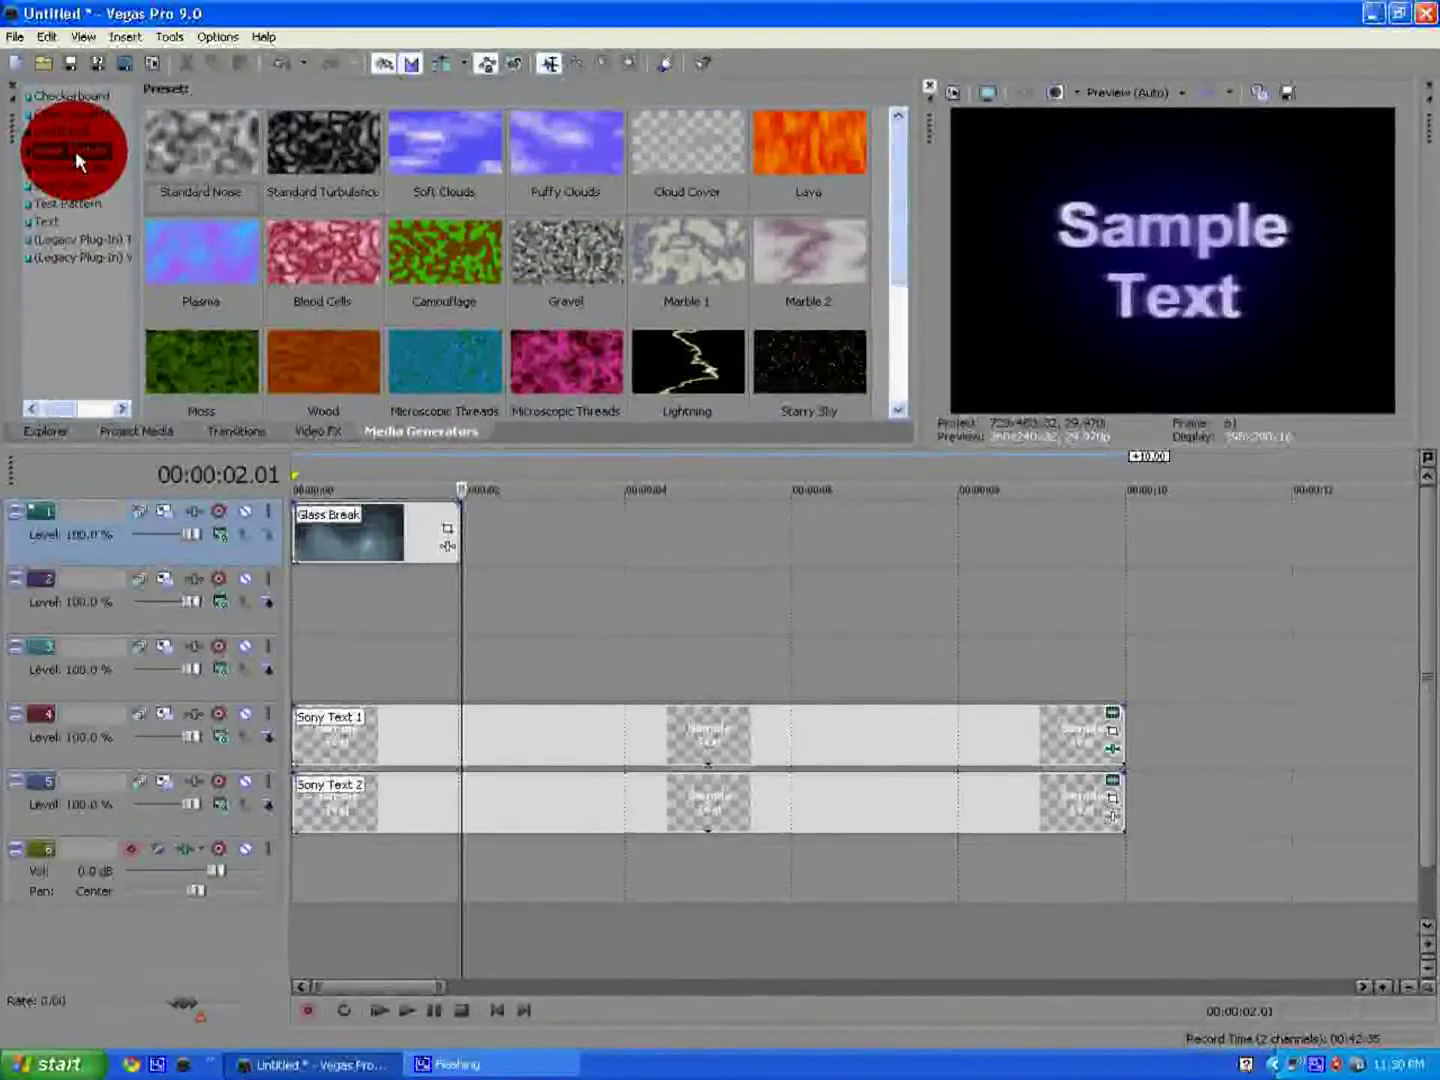
left_click(334, 144)
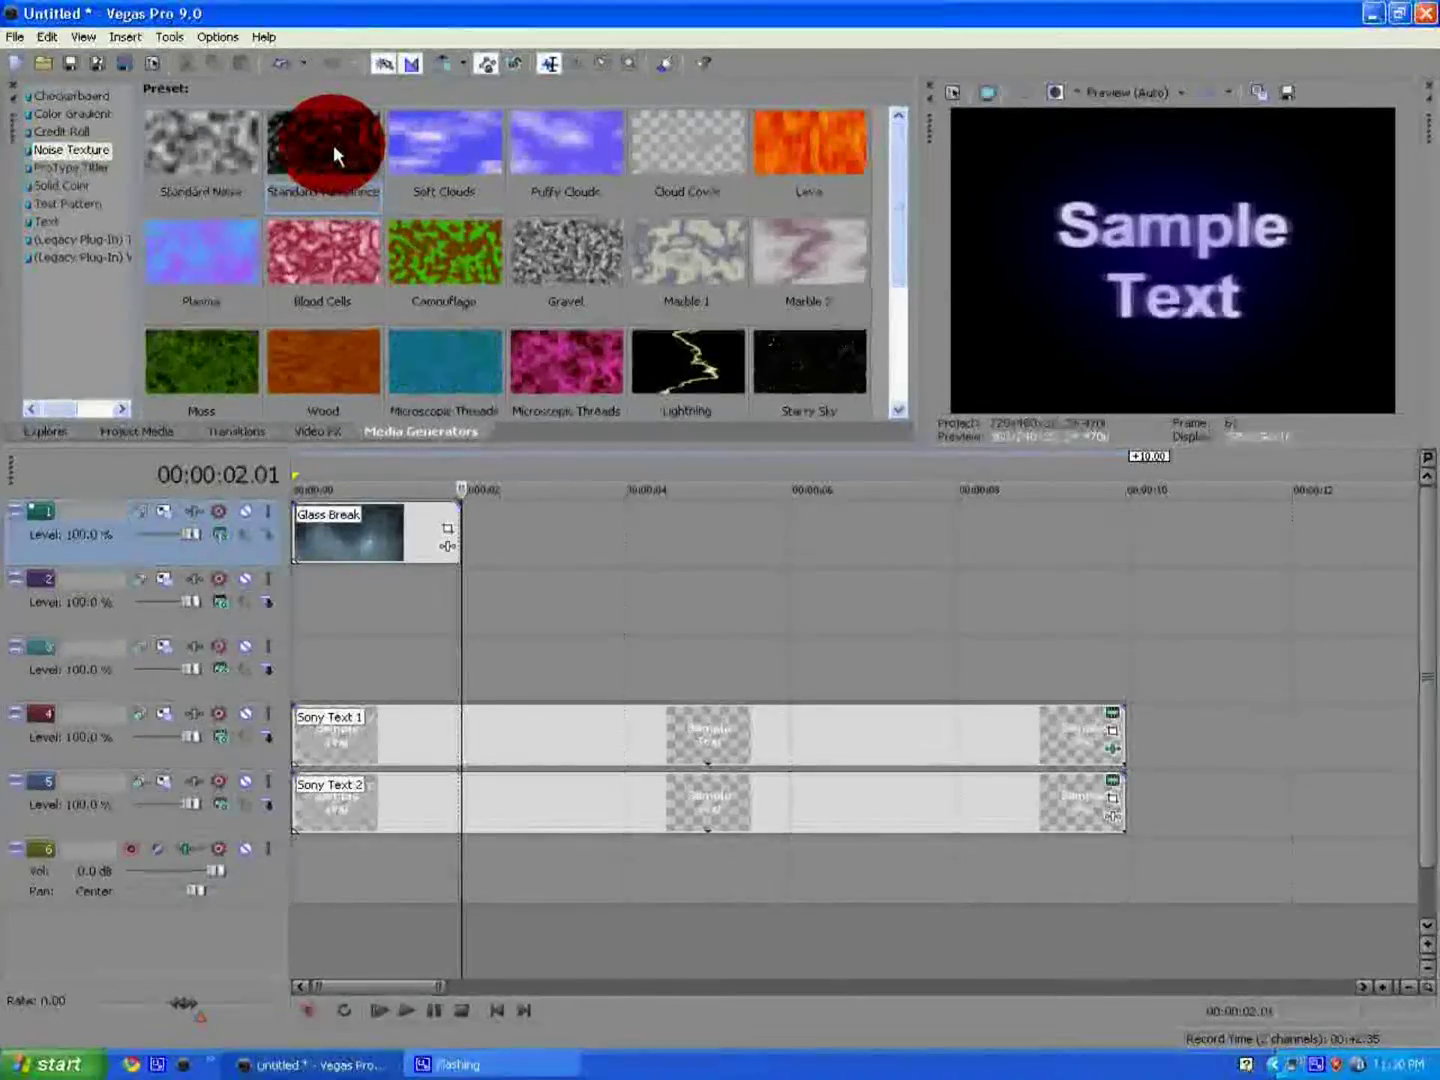
left_click_drag(333, 144, 296, 599)
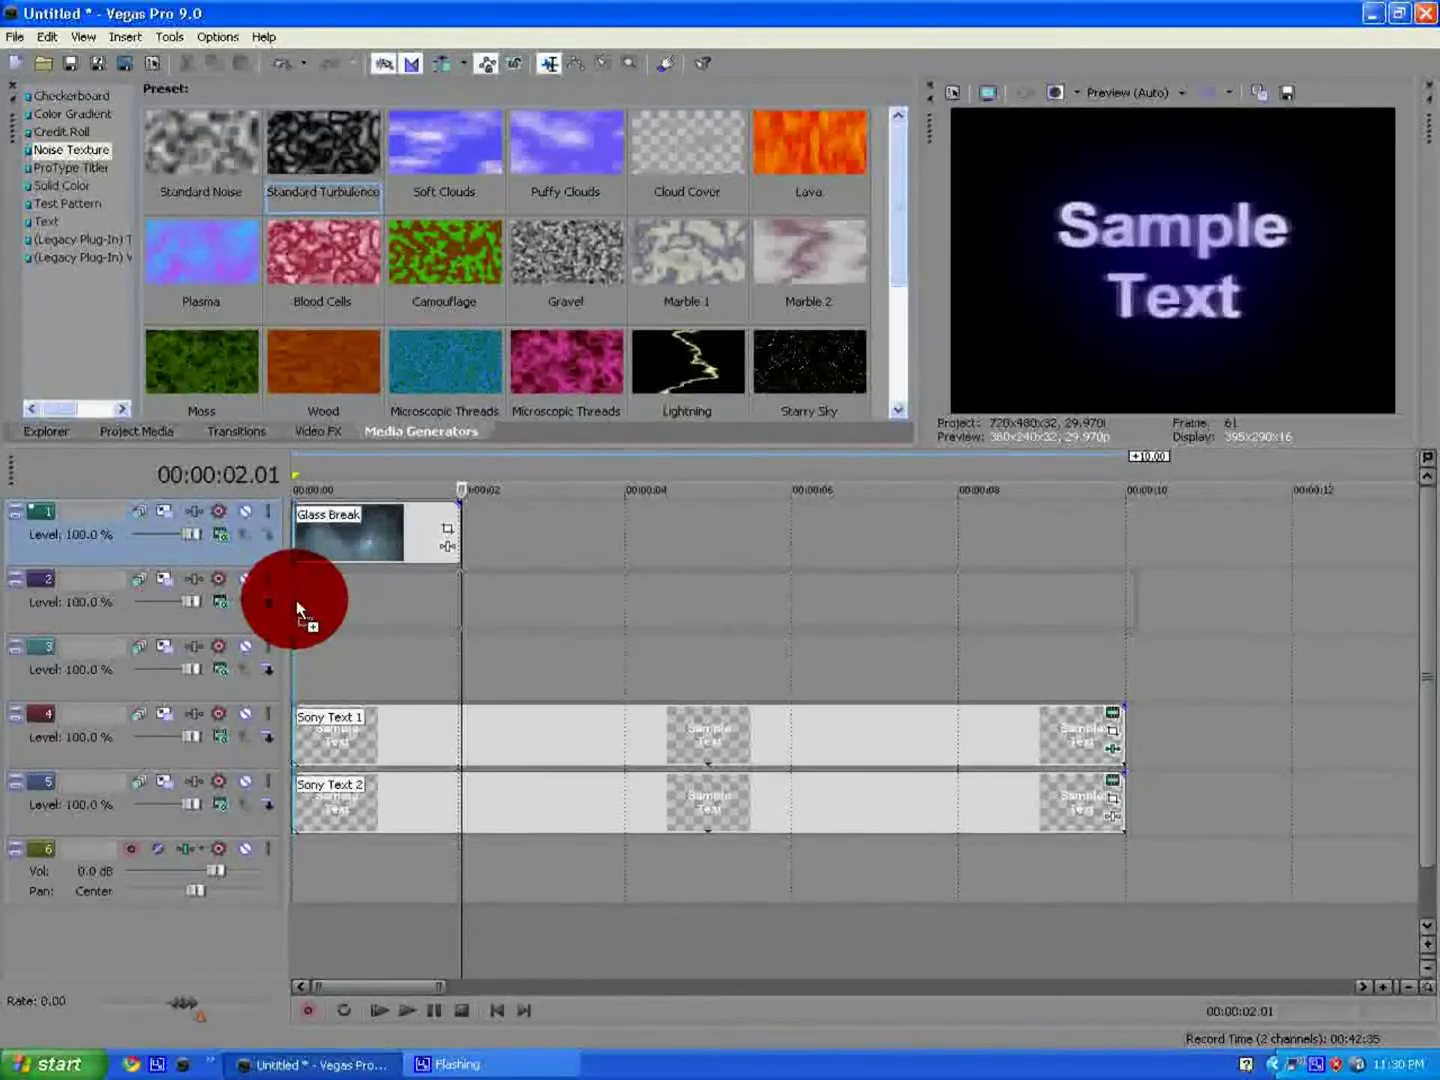
left_click_drag(296, 605, 288, 590)
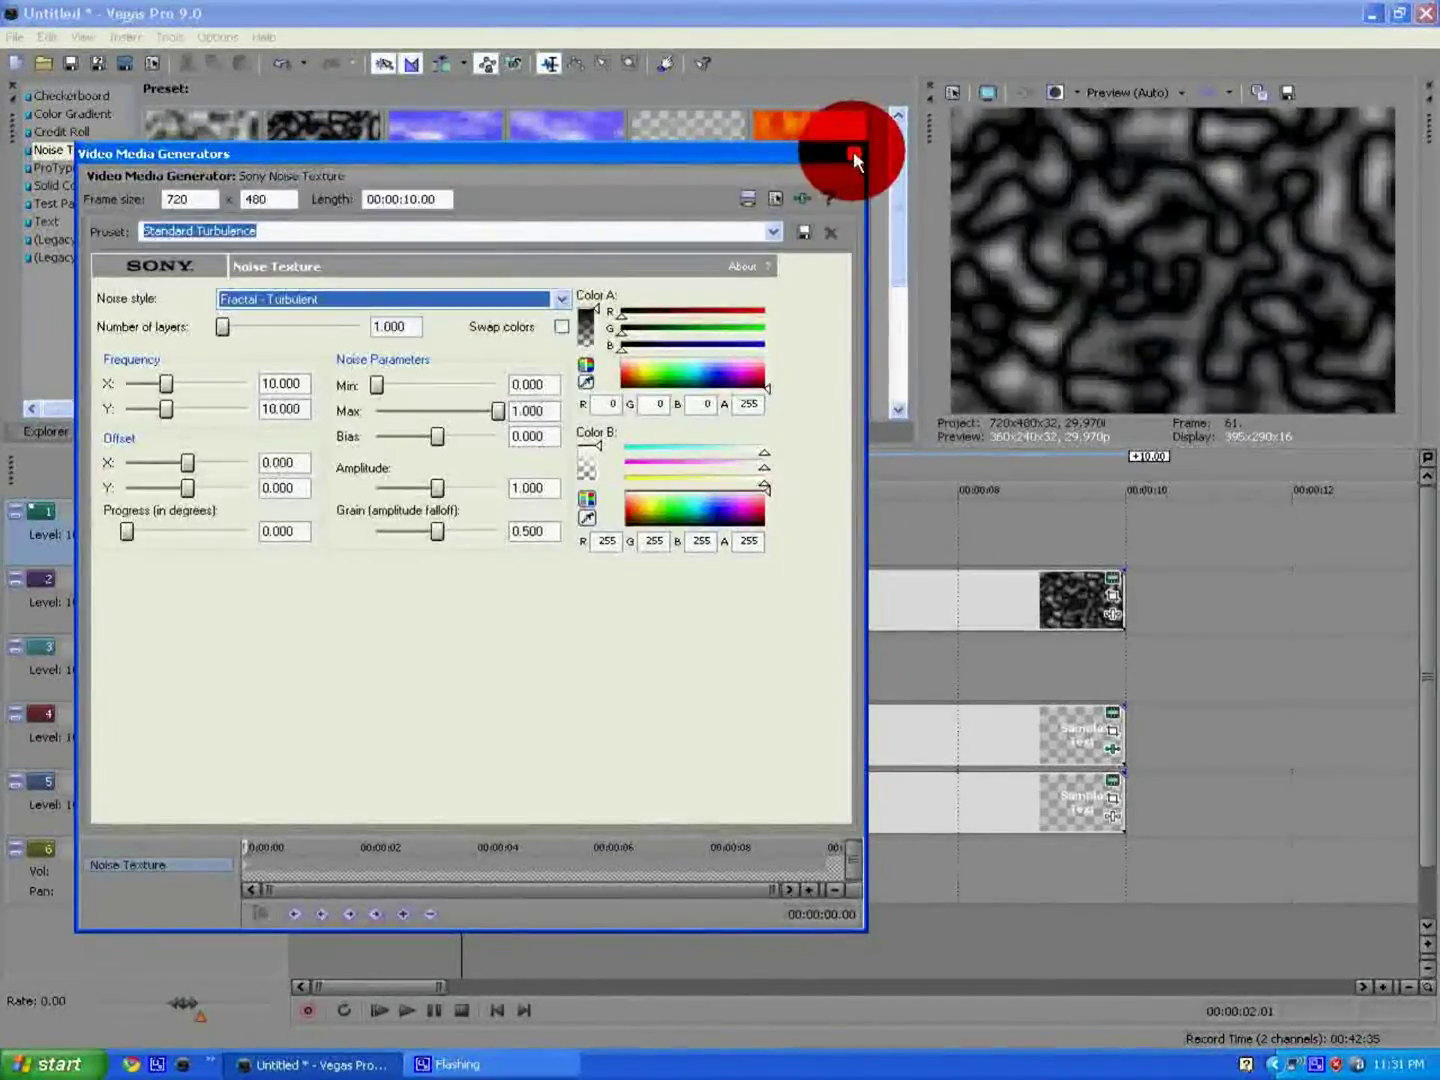
left_click(853, 154)
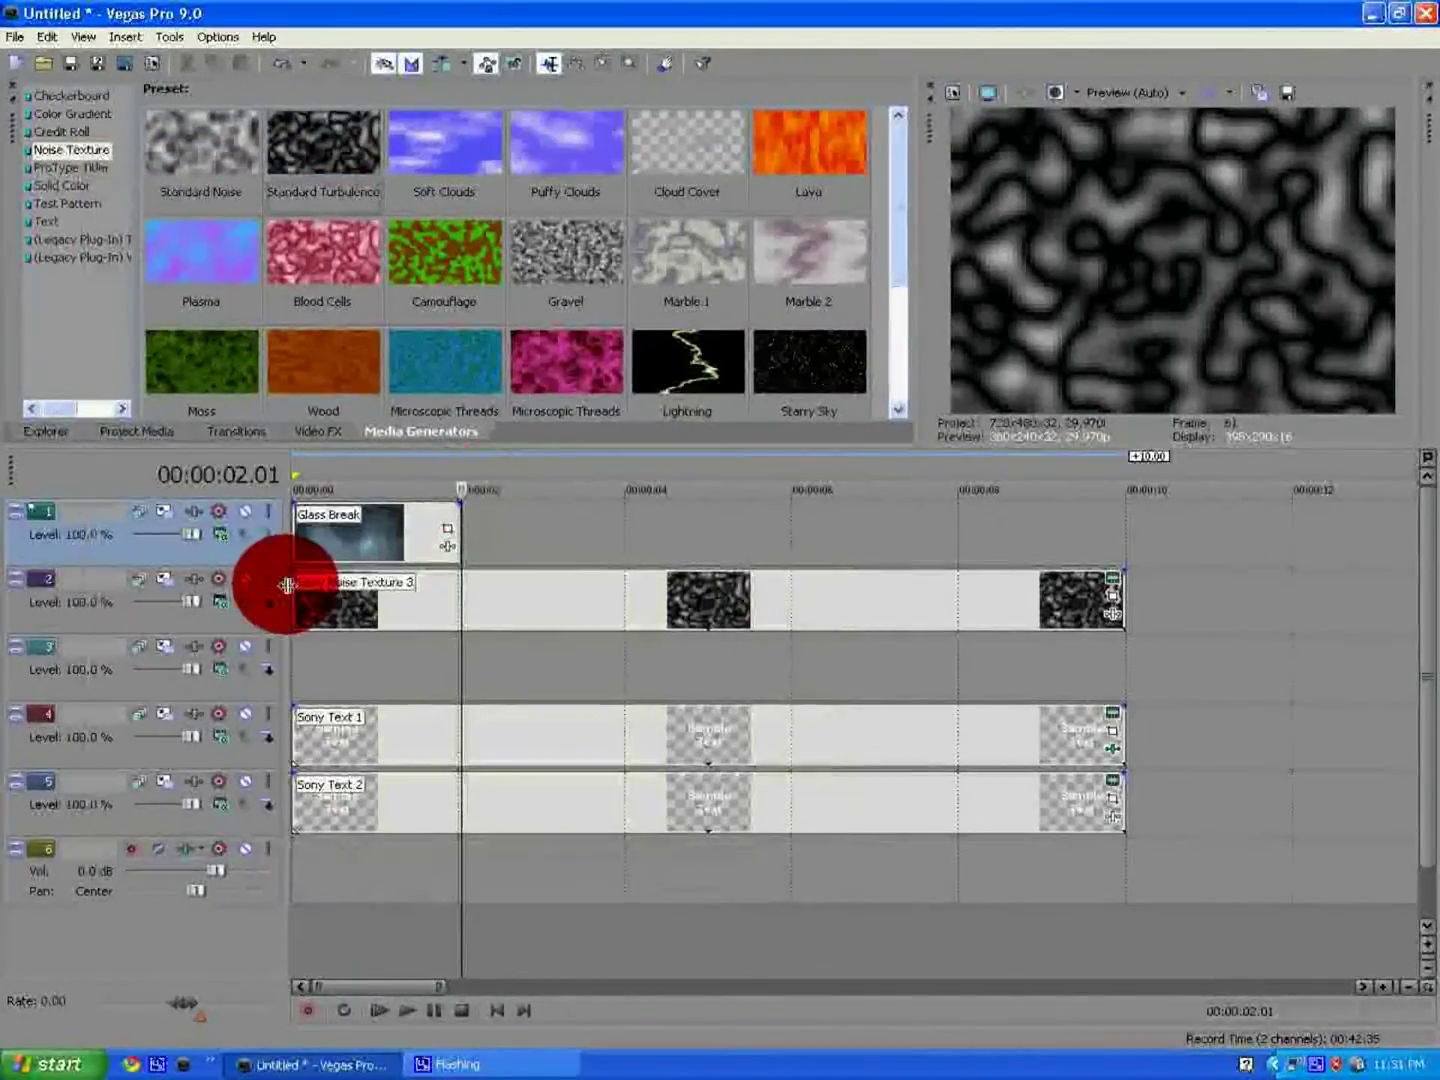
- Move the turbulence texture to track 3 in Dodge mode and drop a Lightning texture on track 2
left_click(220, 600)
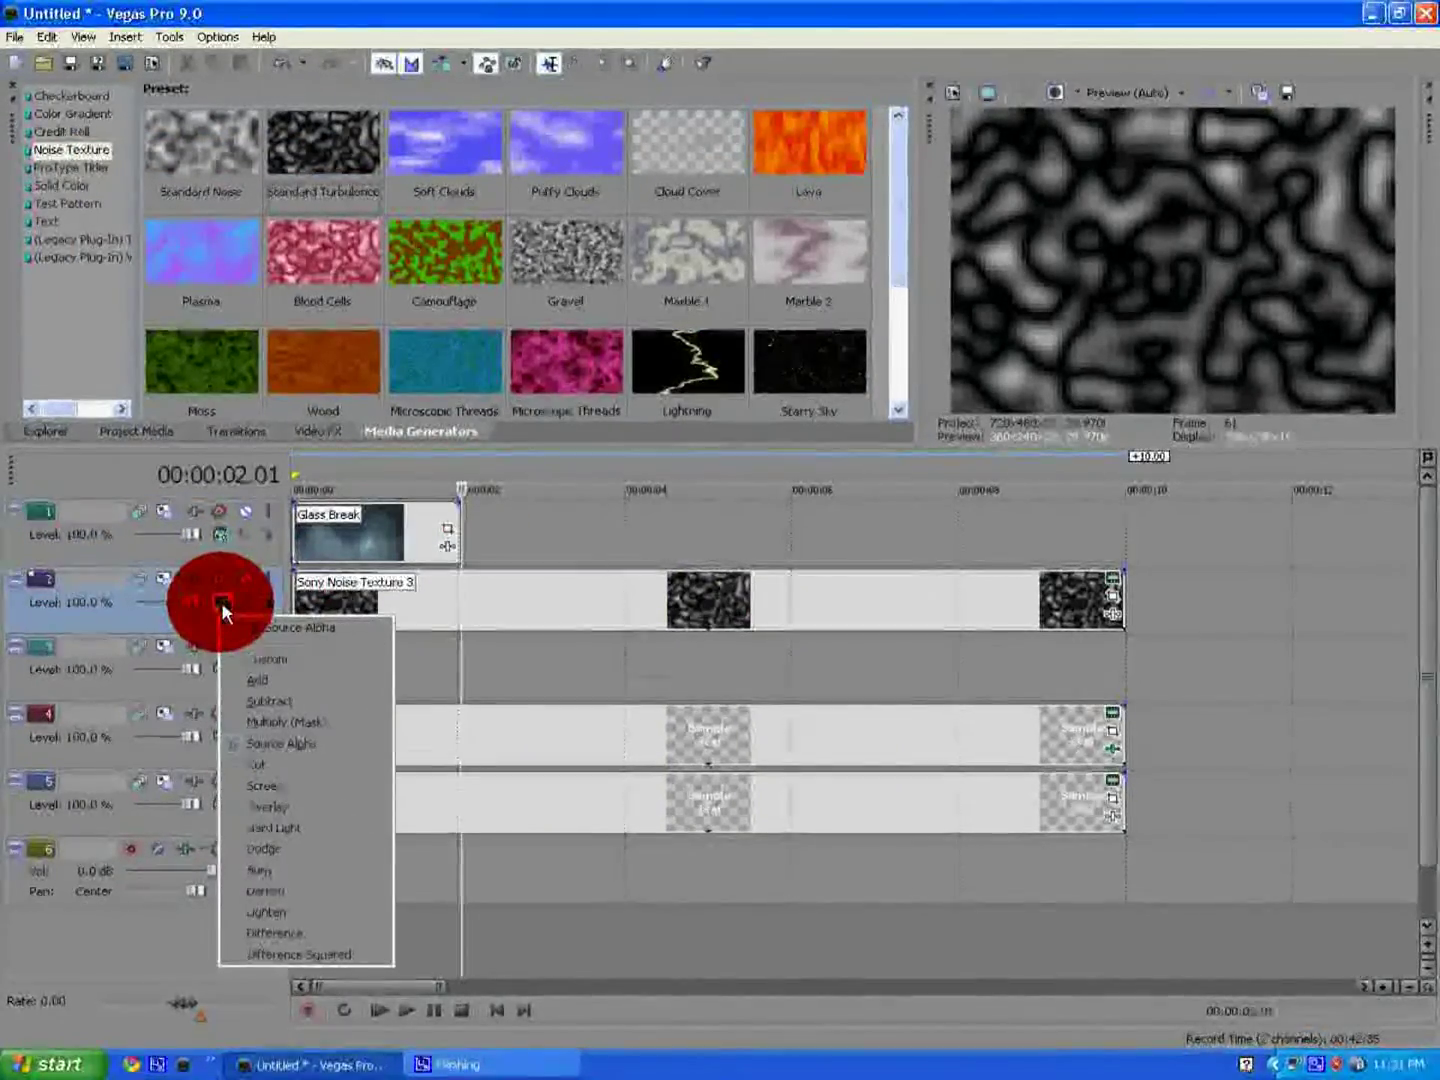
left_click(285, 850)
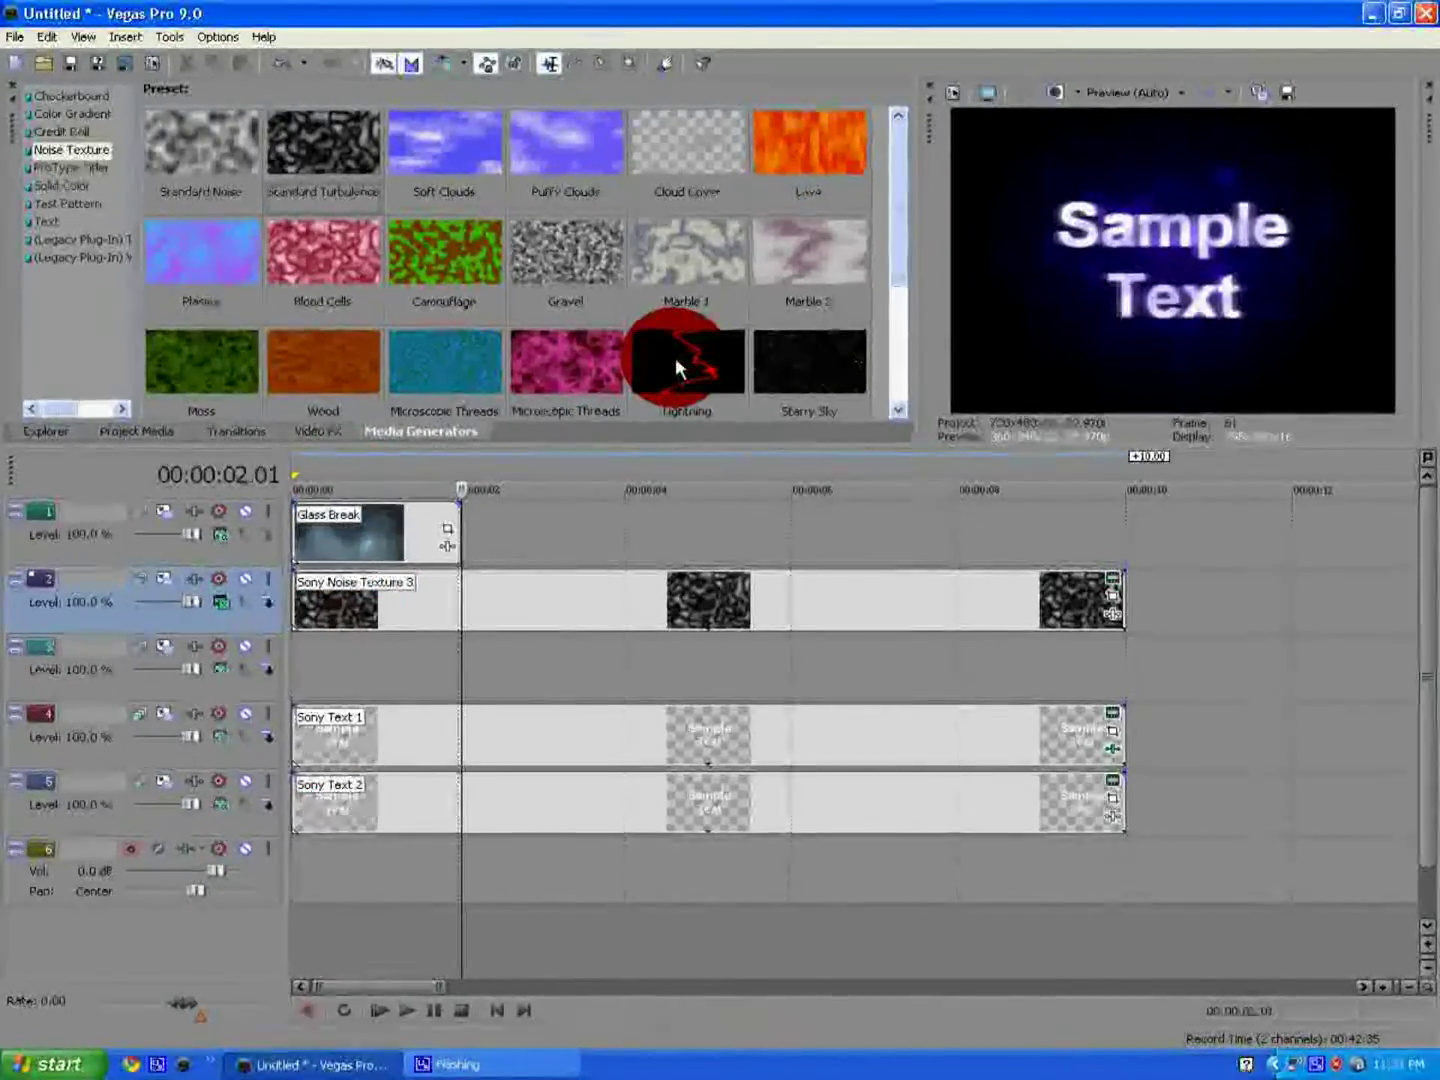
left_click_drag(675, 357, 522, 679)
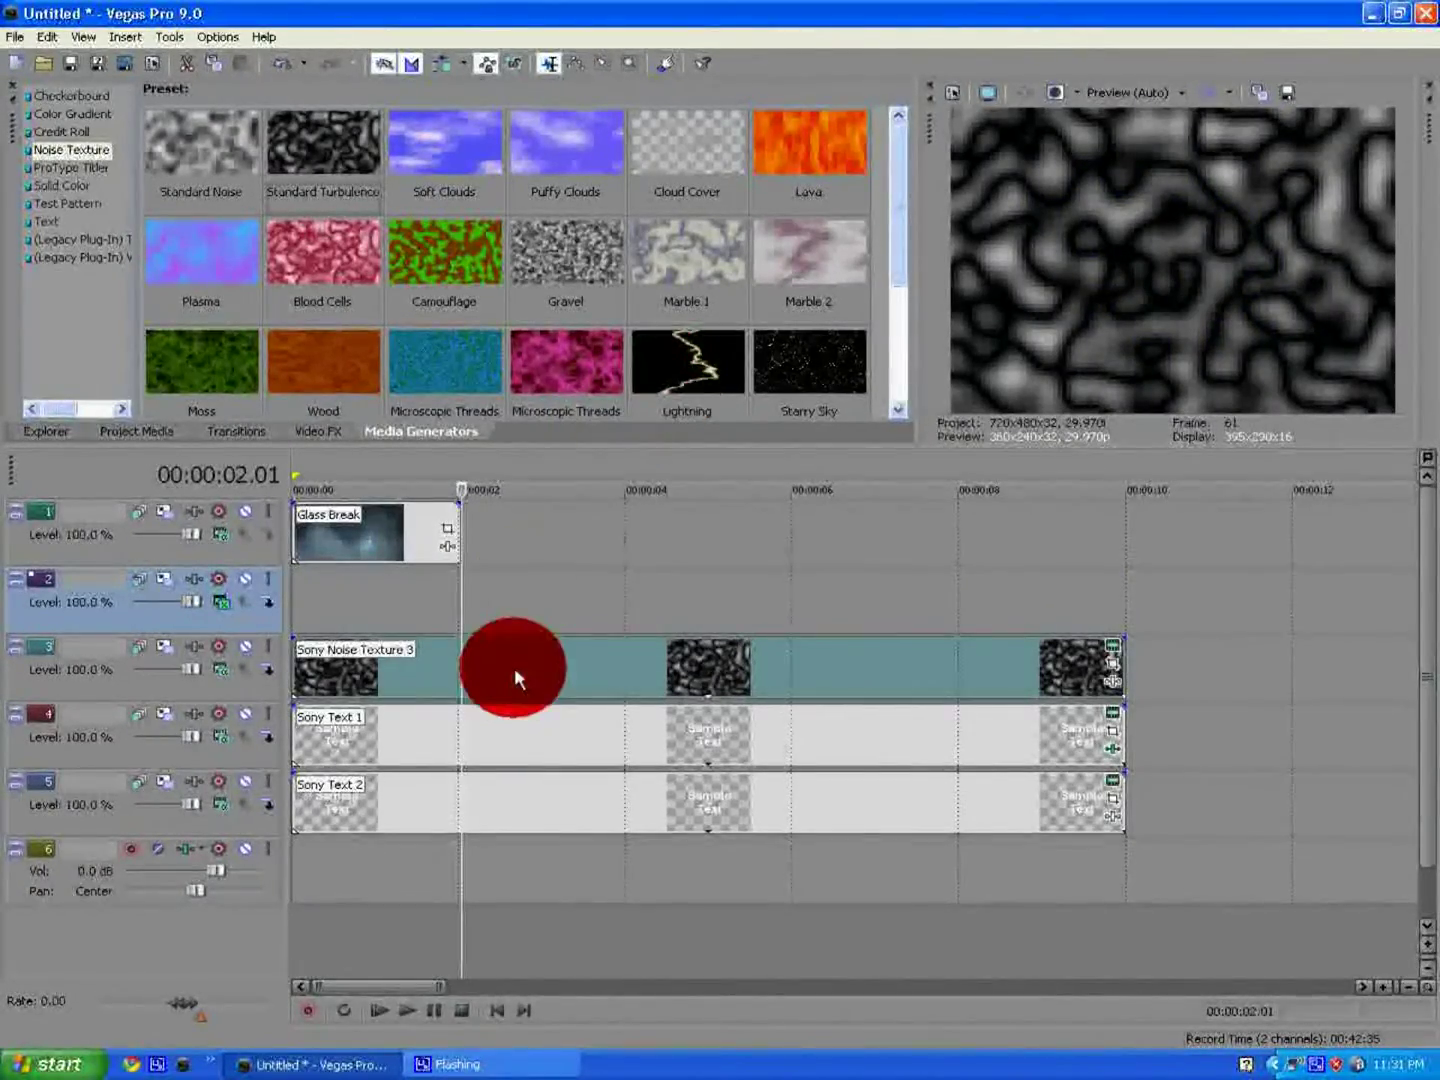
left_click(226, 661)
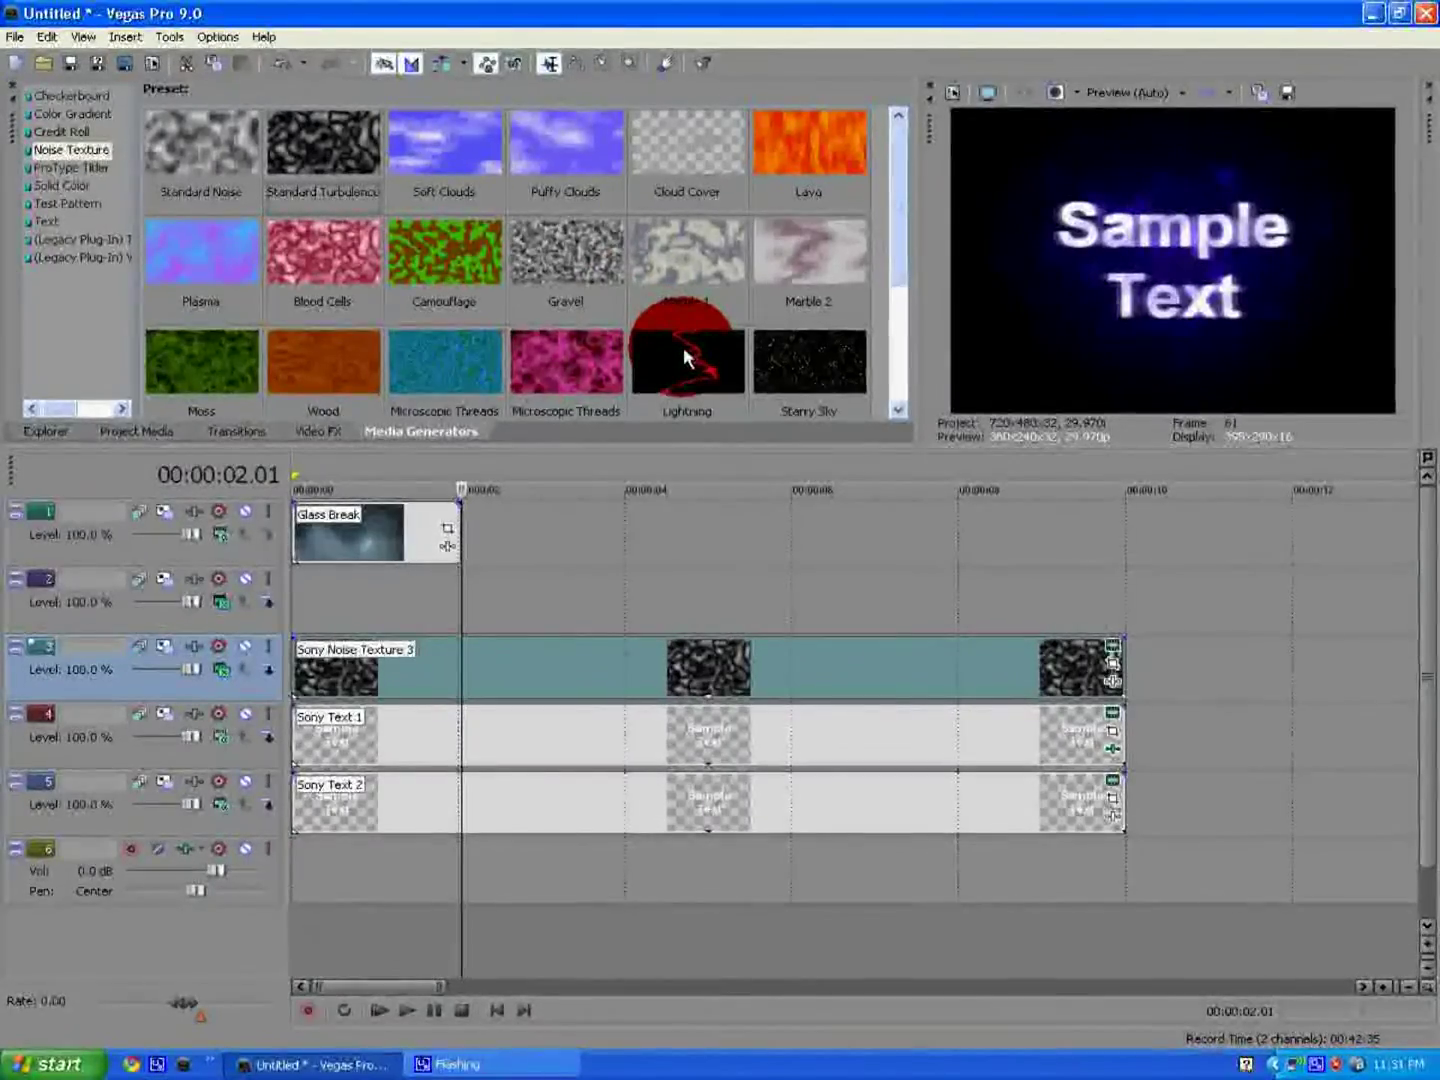
left_click_drag(683, 352, 300, 608)
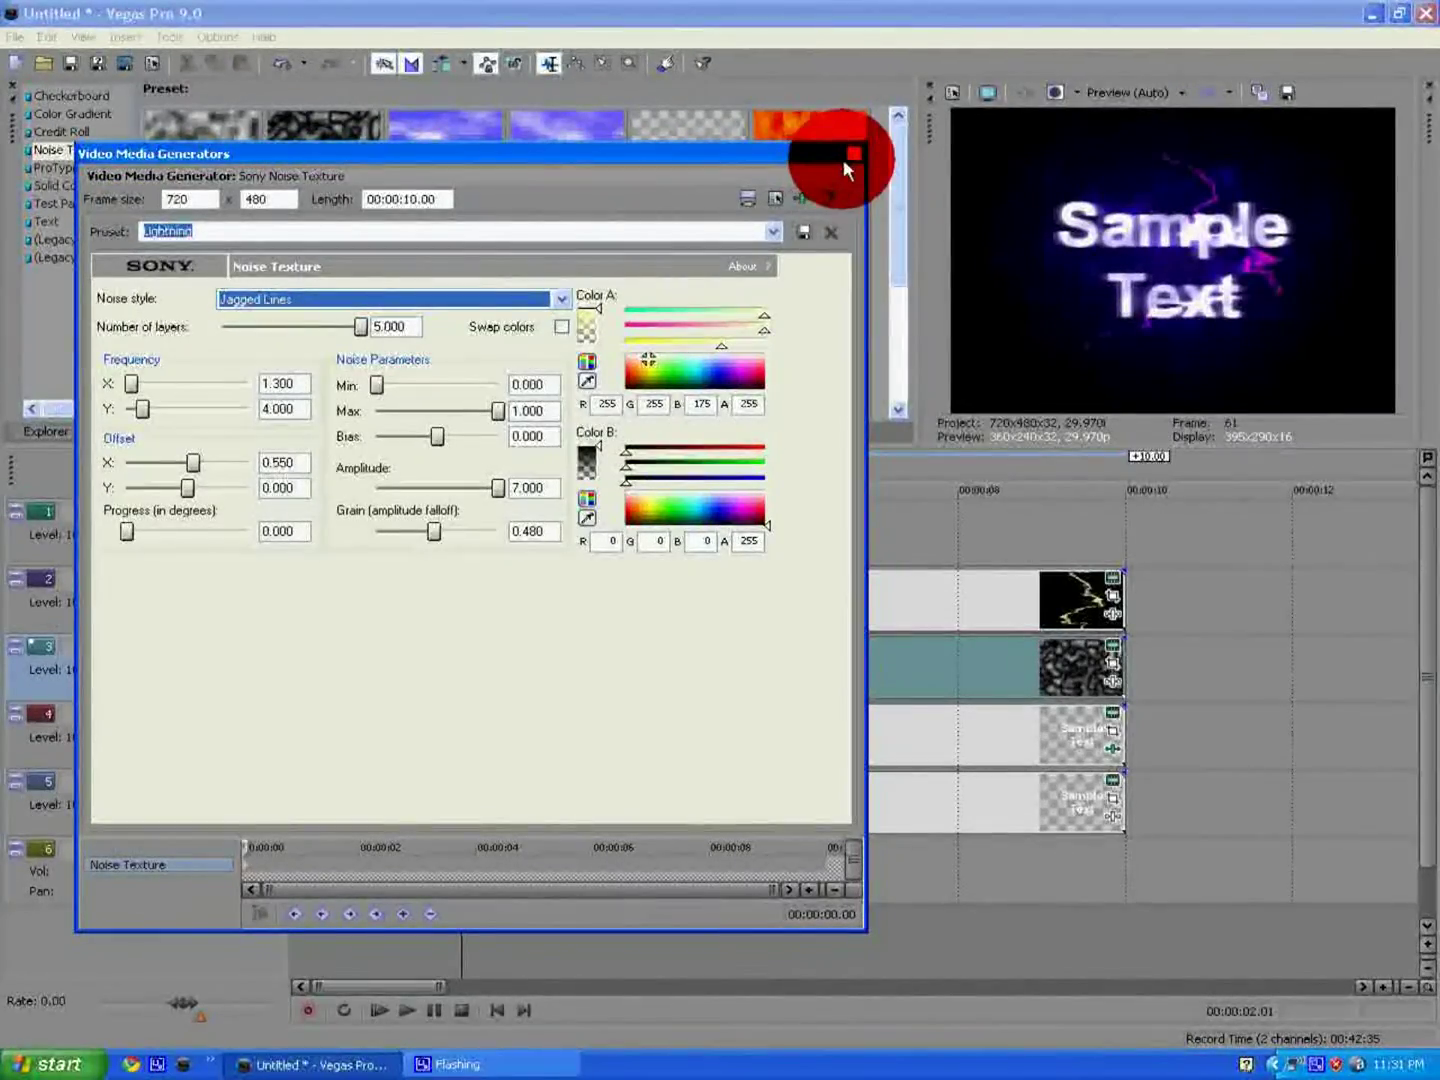
- Accept the Lightning texture and animate the turbulence texture's Progress to 10 at its end
left_click(850, 154)
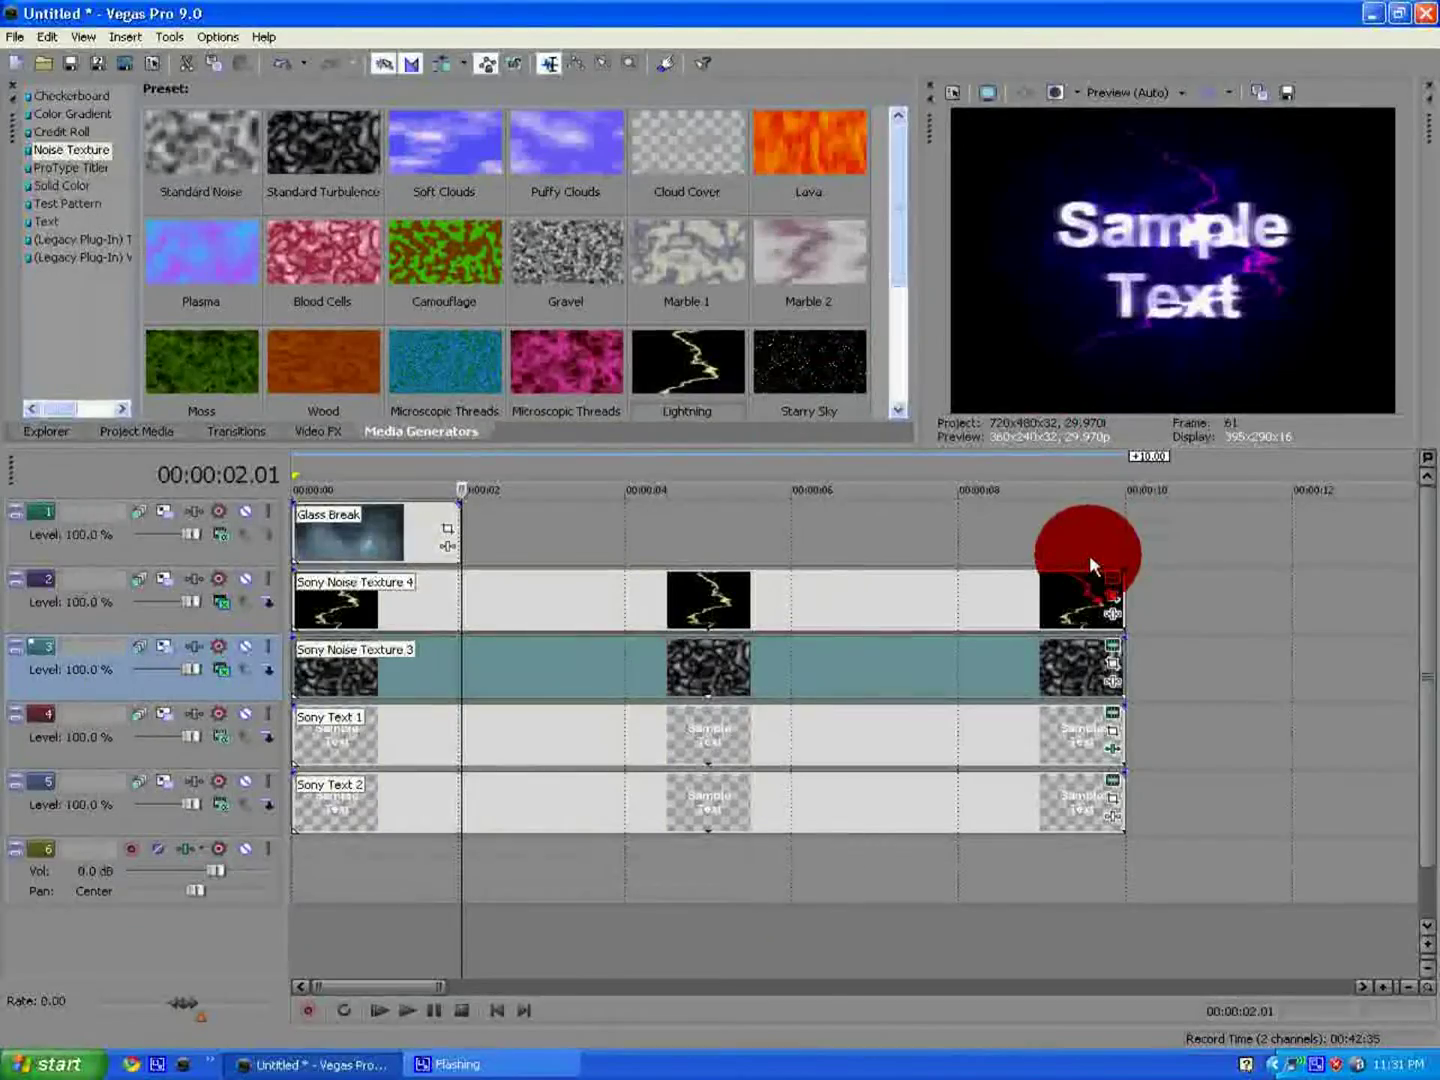
left_click(1111, 661)
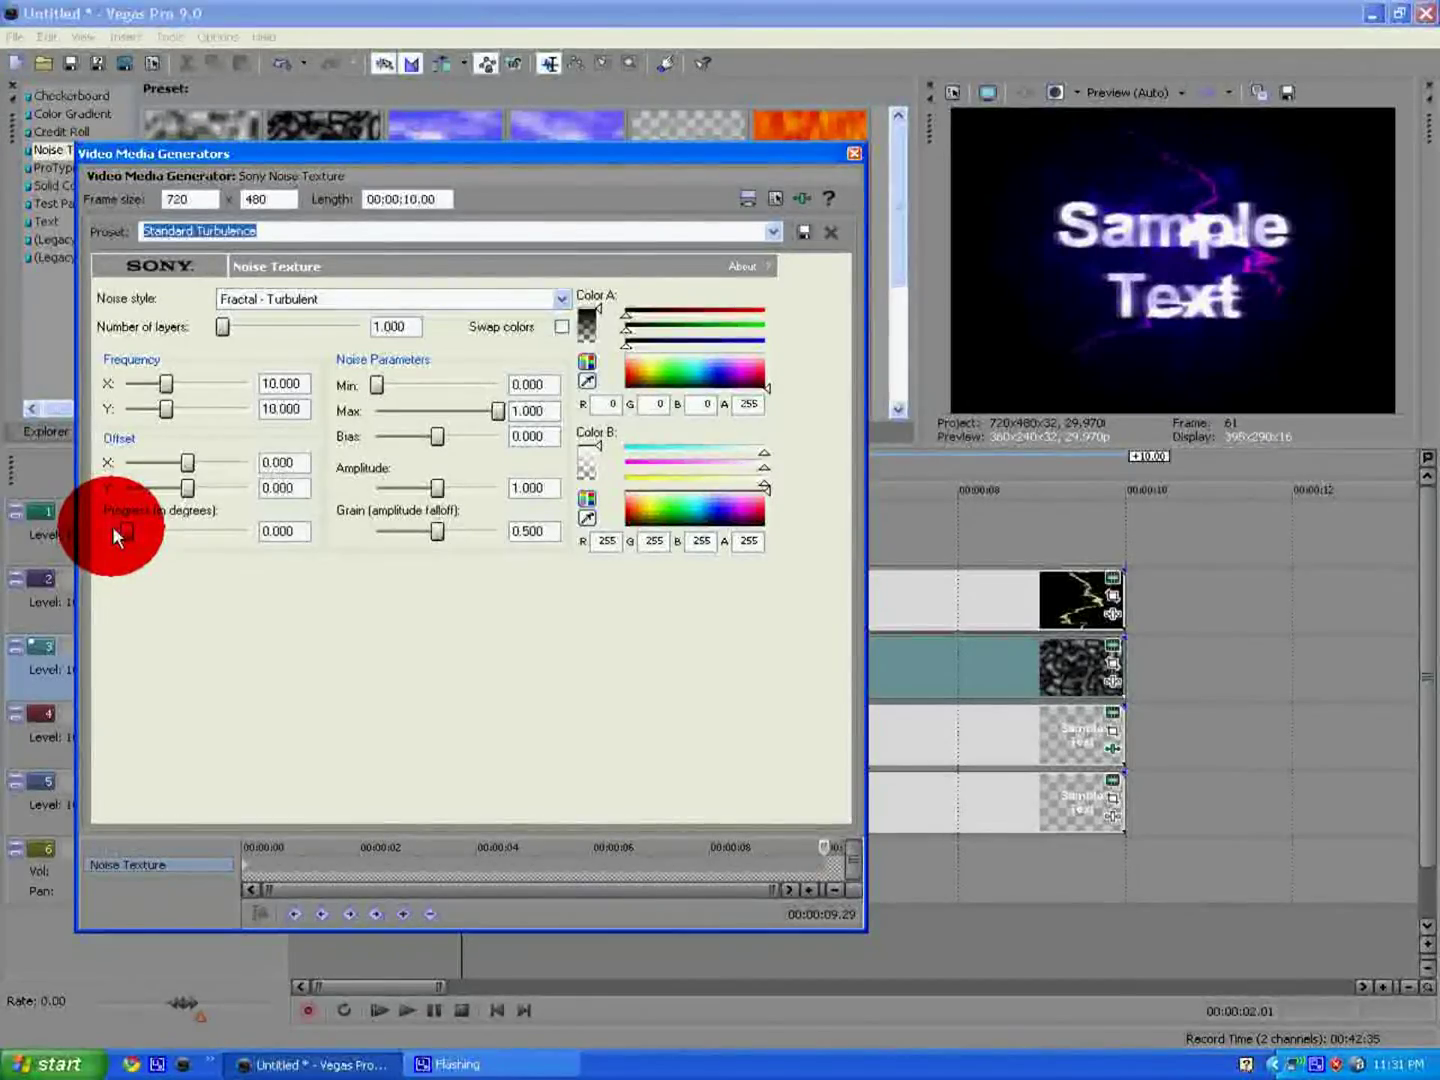
left_click_drag(118, 537, 855, 155)
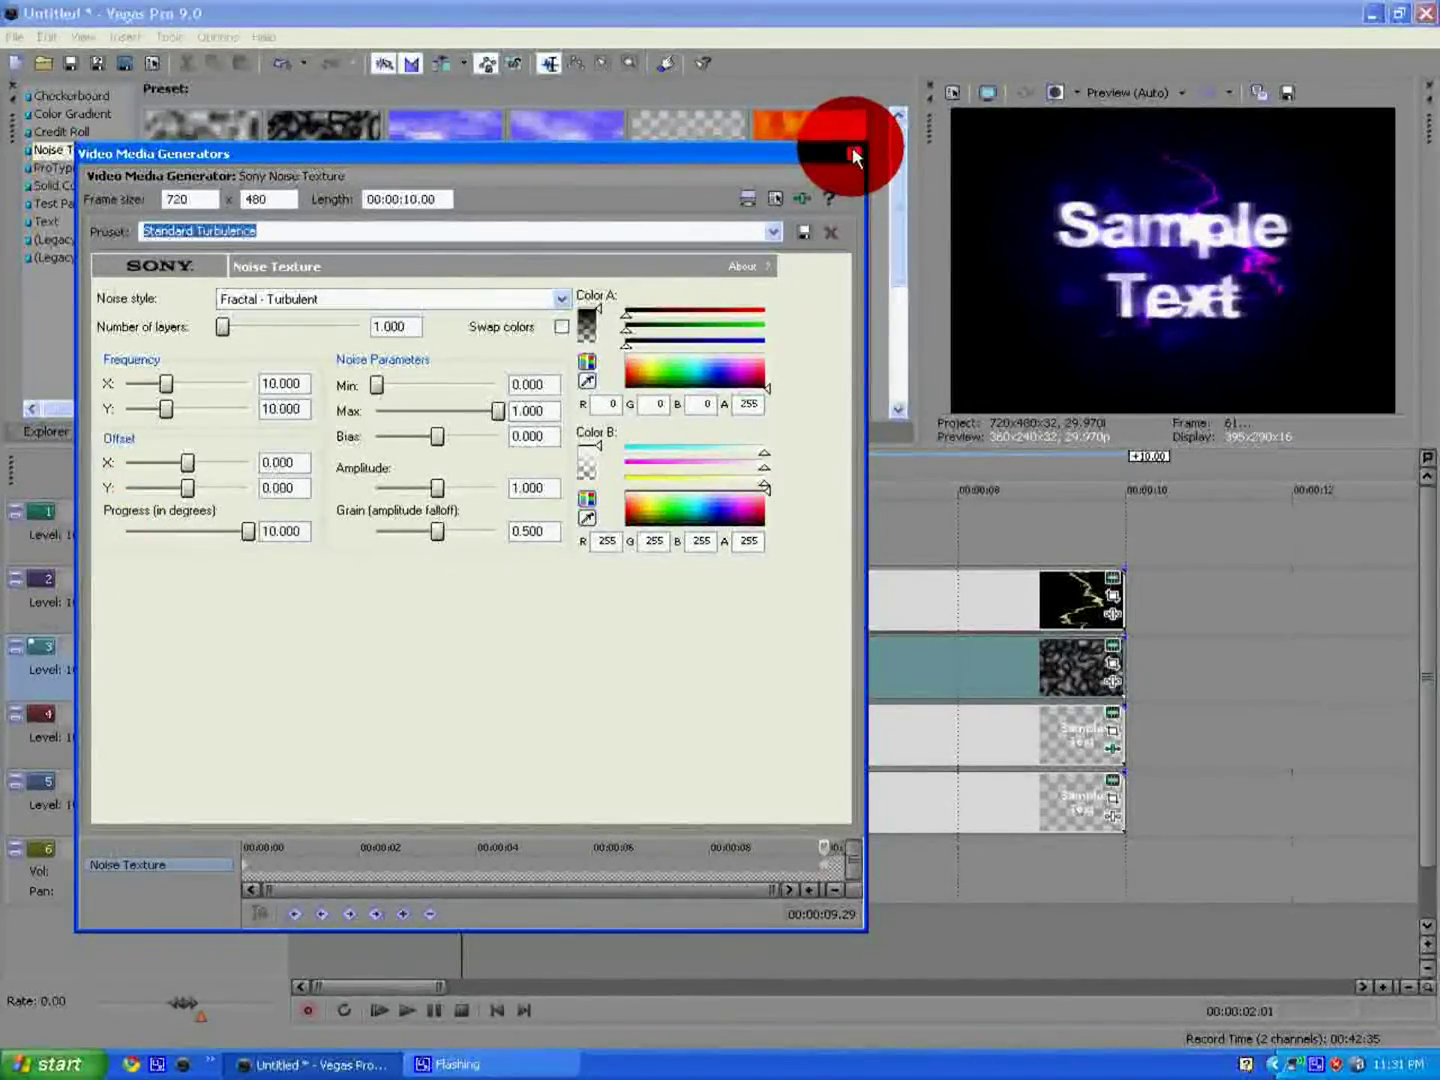
- Check the Lightning texture's generator settings at its clip end, then return to Project Media
left_click(853, 155)
left_click(1112, 589)
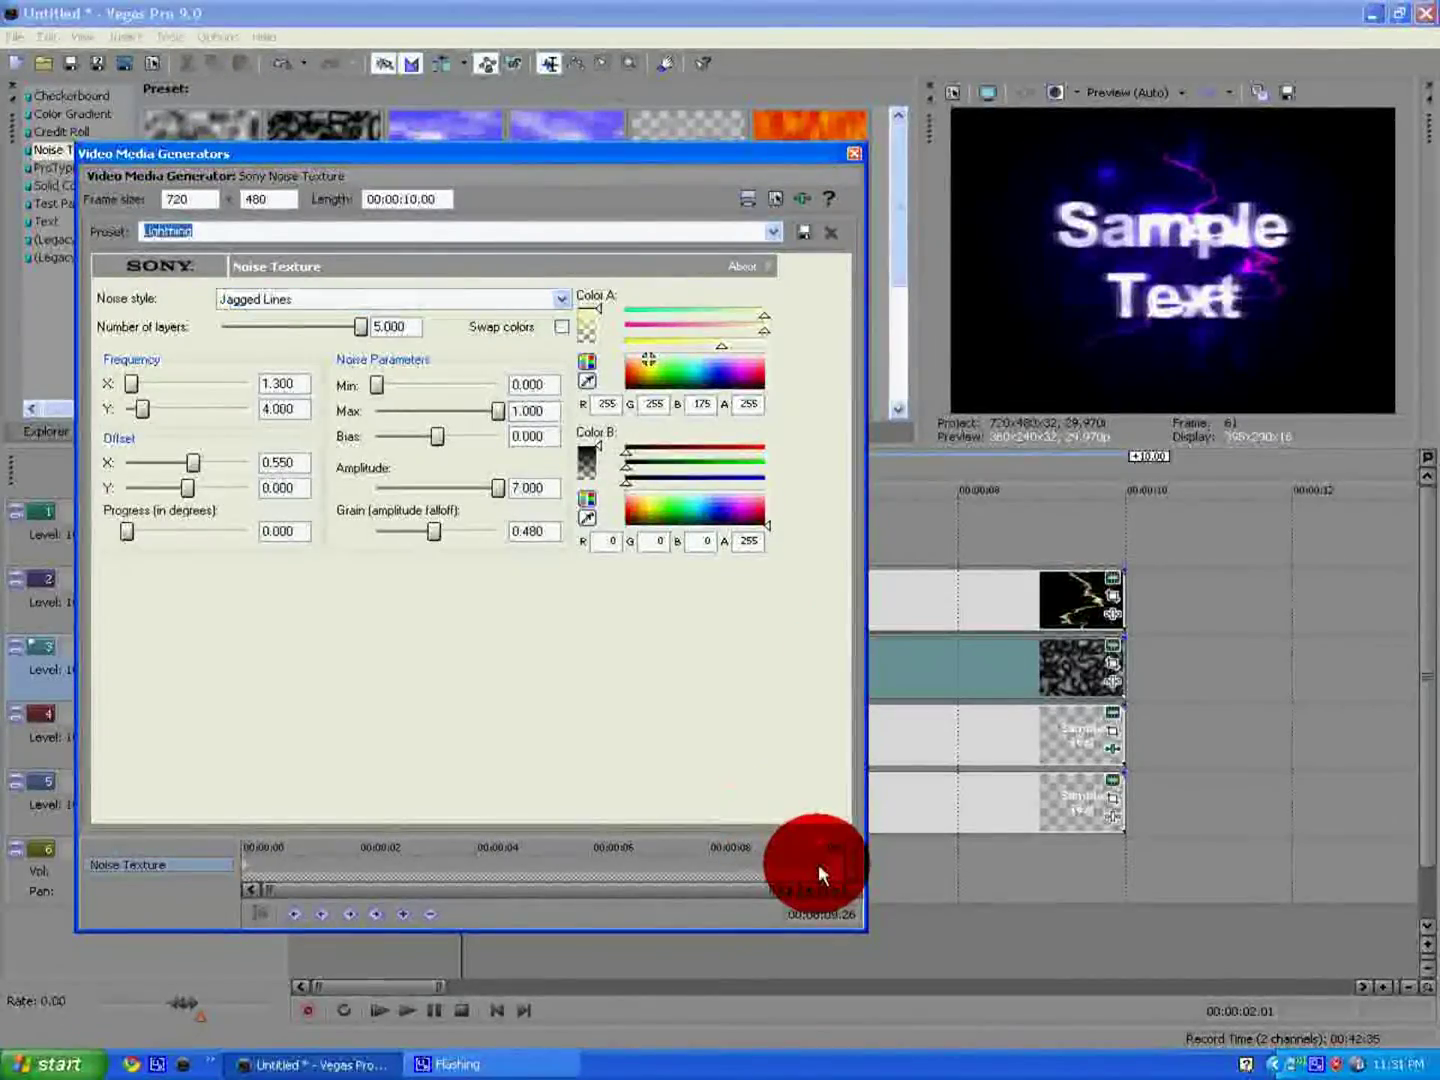
left_click(818, 863)
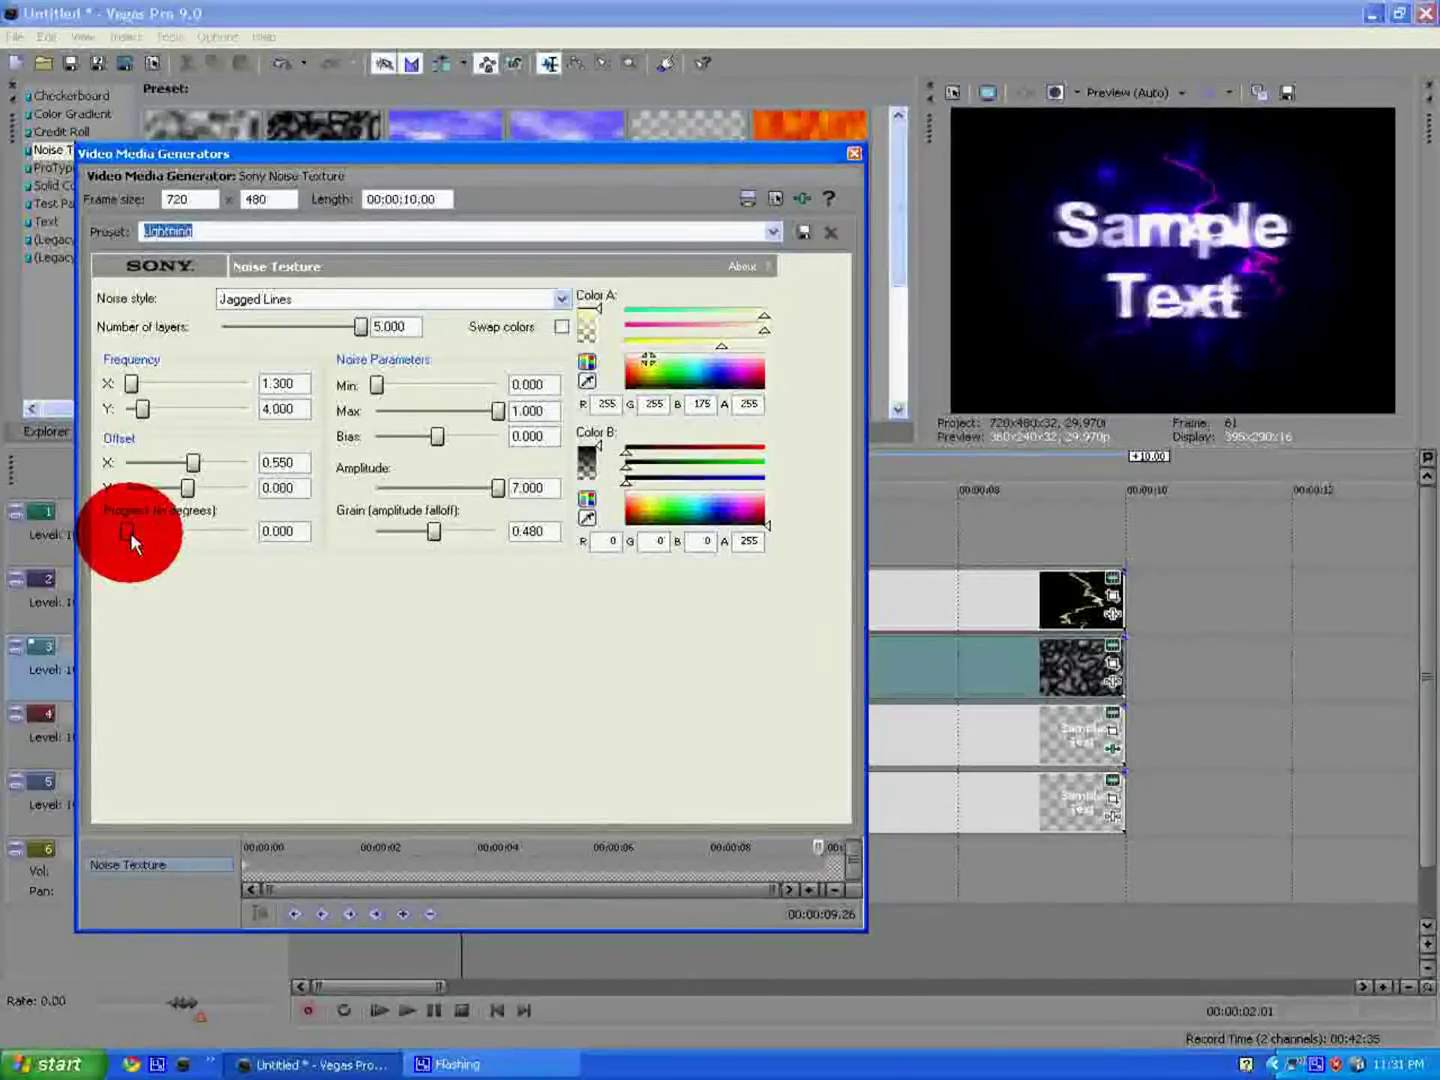
key("Escape")
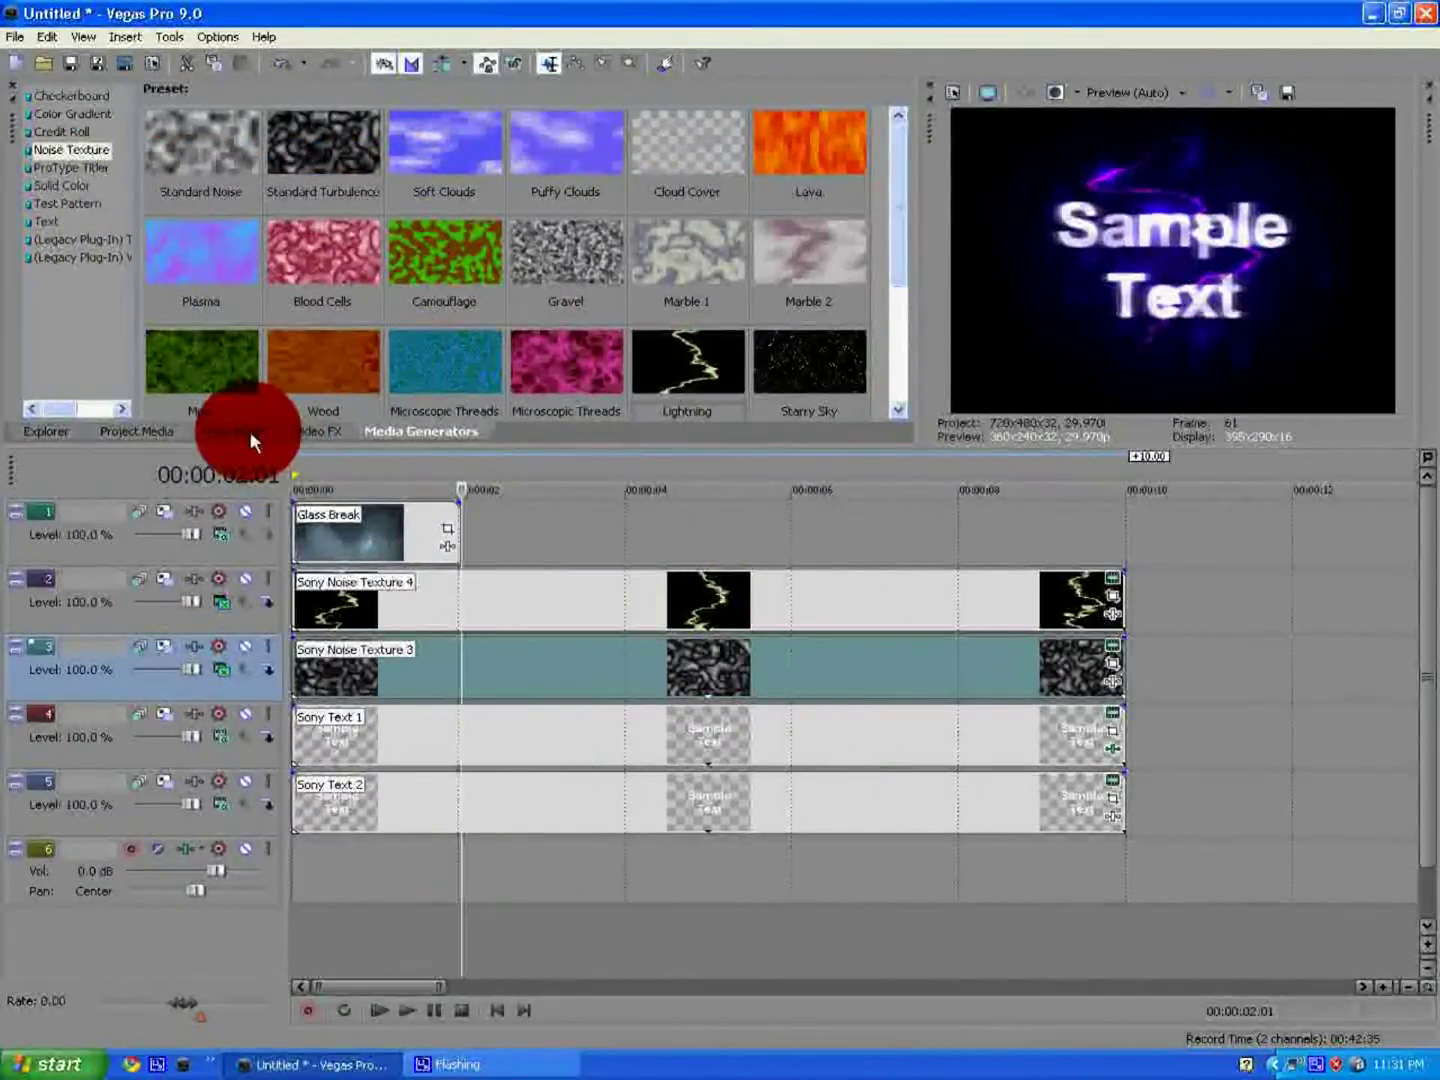
left_click(160, 430)
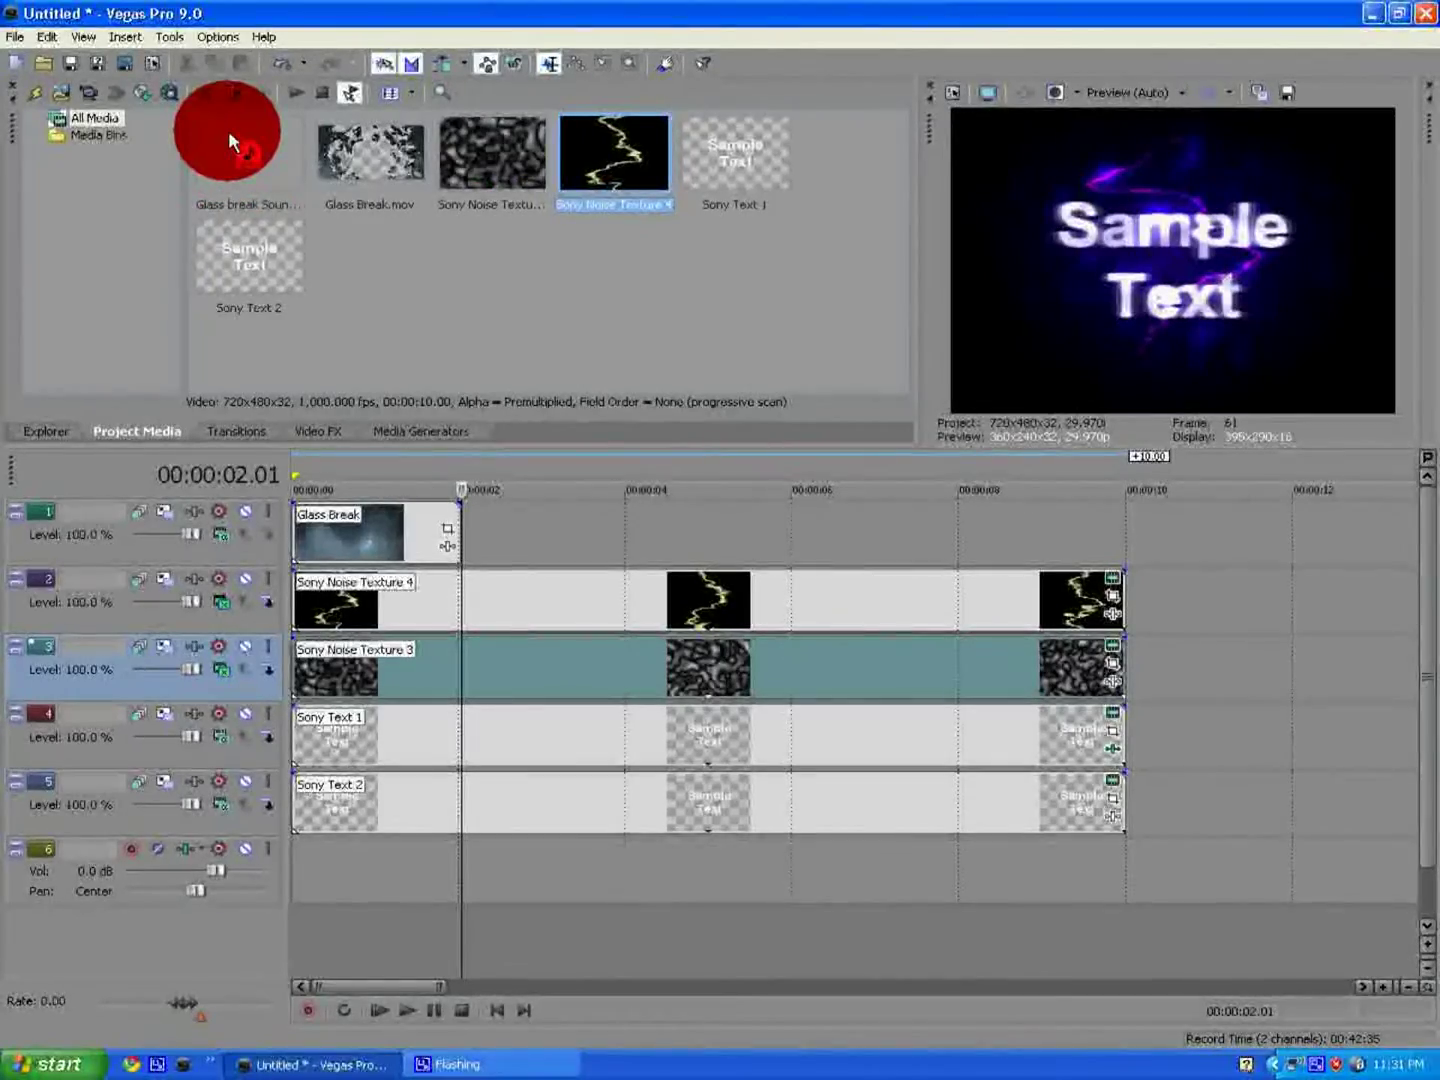
- Place Glass break Sound FX.wav at 00:00 on audio track 6 and play the intro from the start
left_click_drag(228, 130, 297, 854)
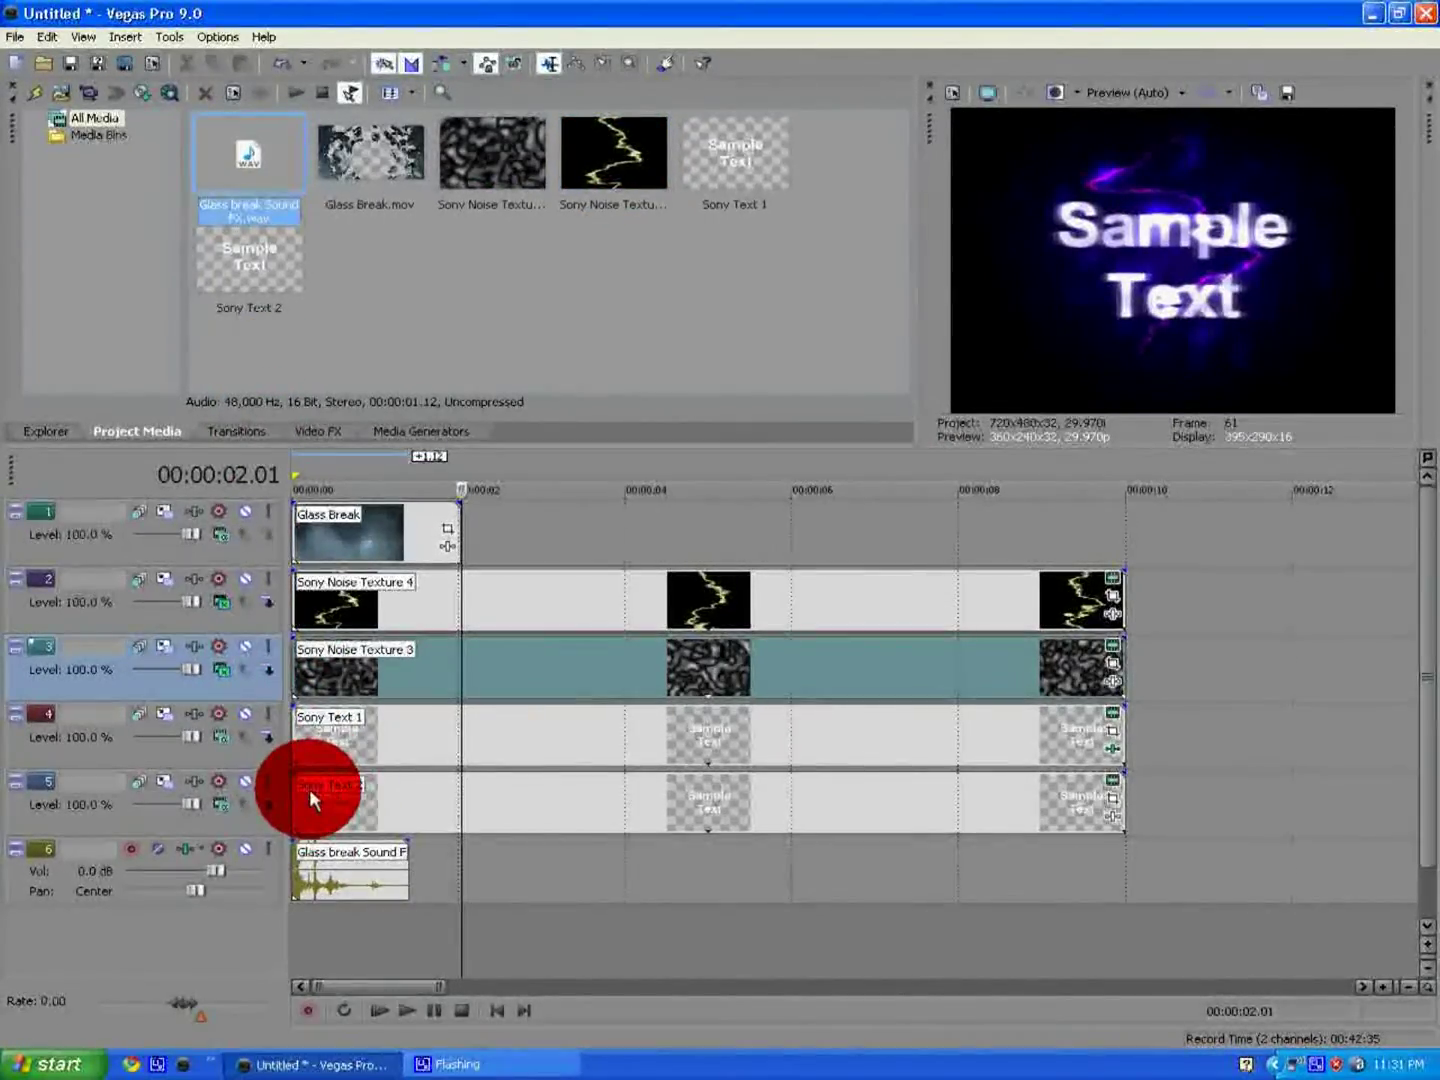
left_click(290, 886)
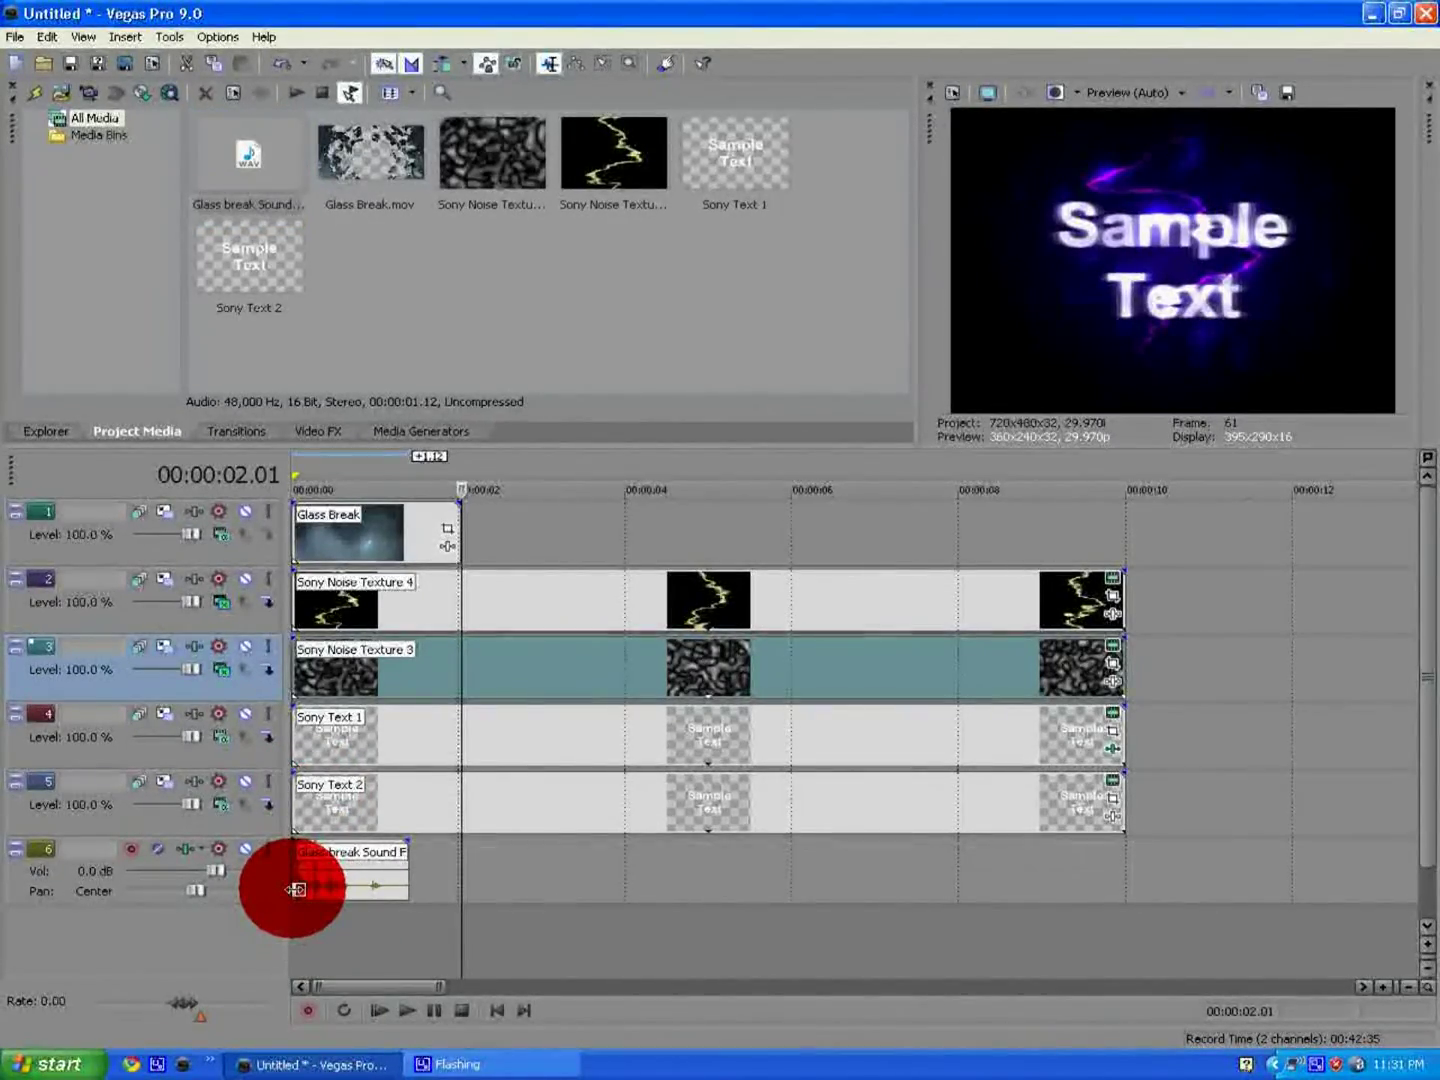
left_click(383, 1010)
left_click(298, 796)
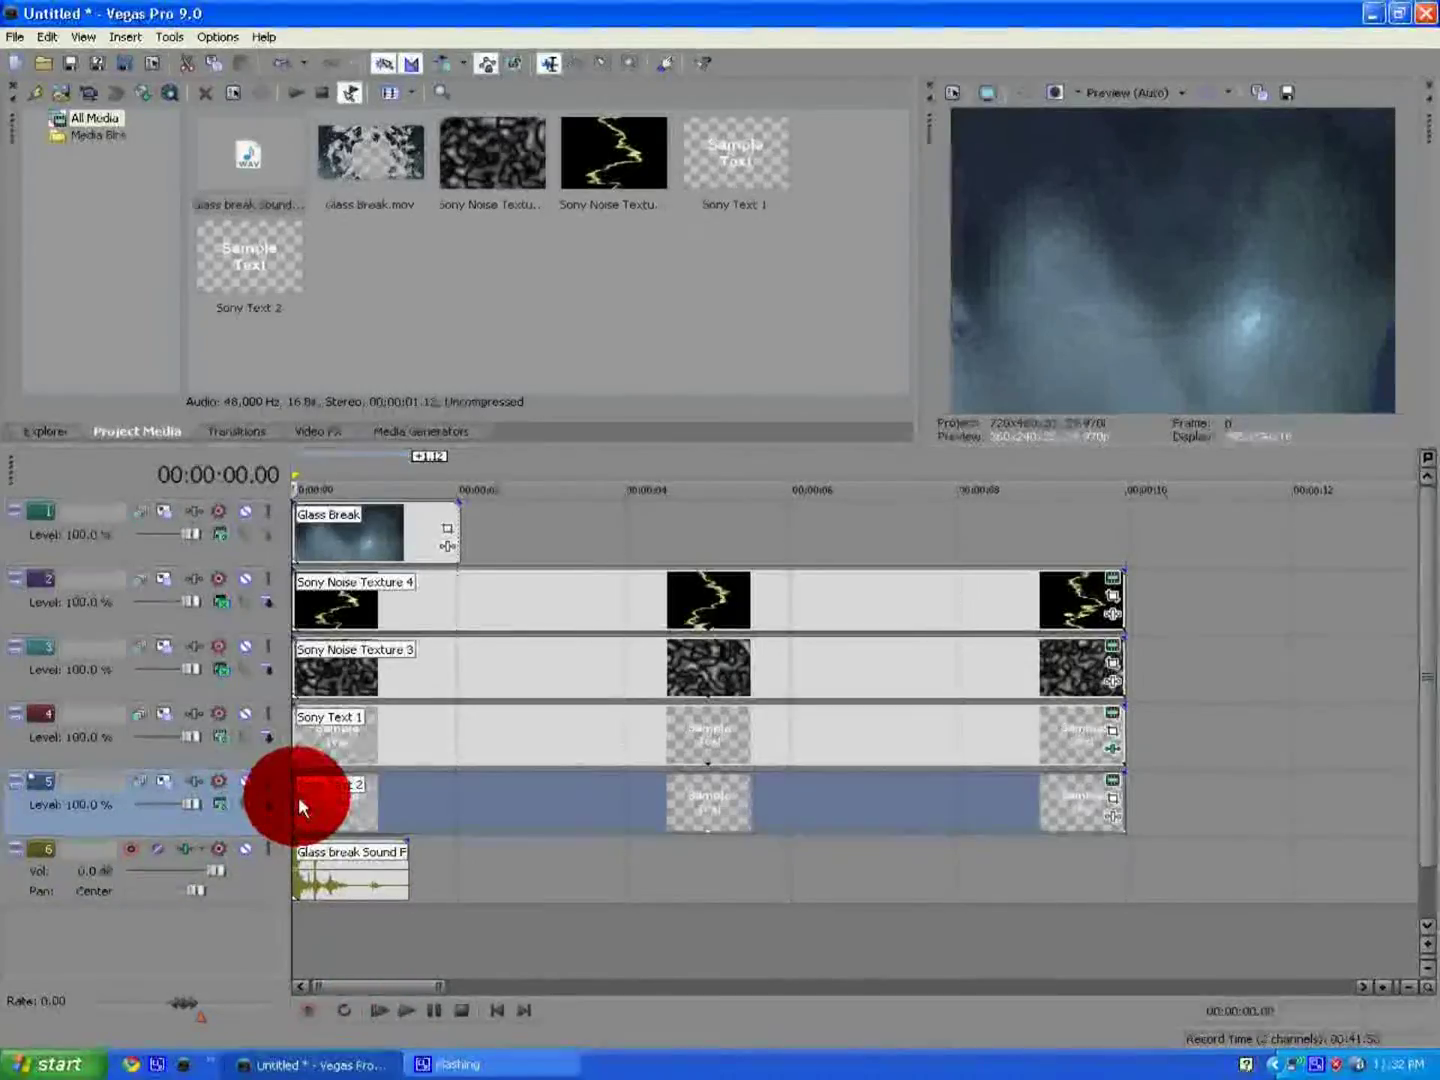